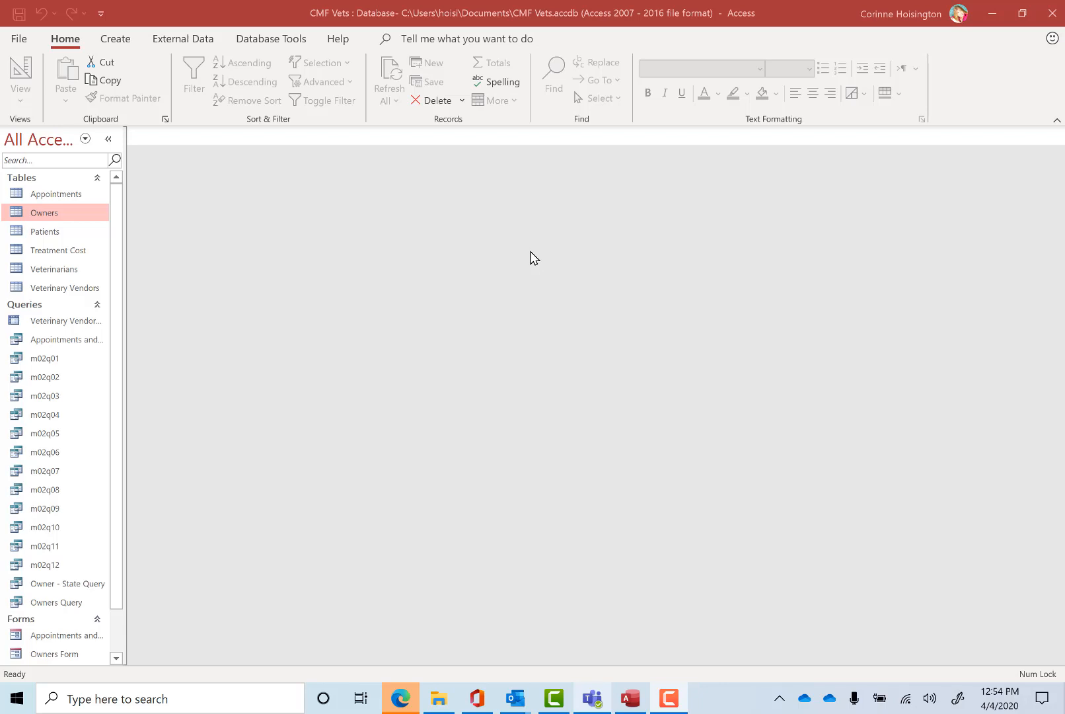
Create a split form based on the Veterinary Vendors table
{"action": "left_click", "coordinate": [53, 289]}
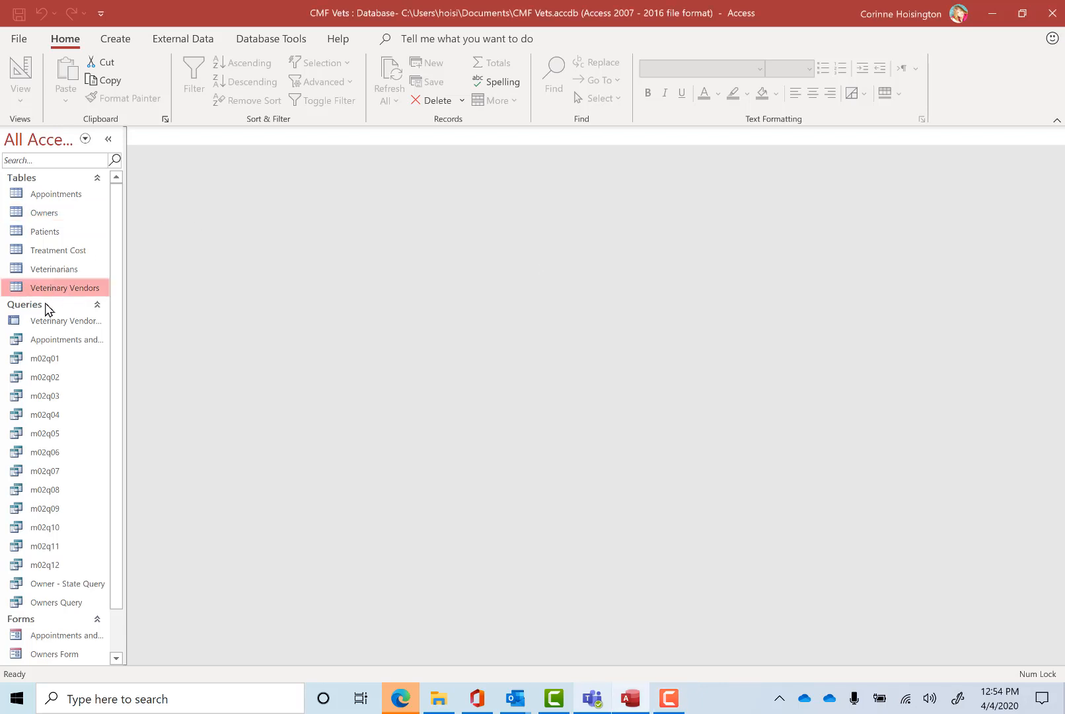
{"action": "left_click", "coordinate": [114, 41]}
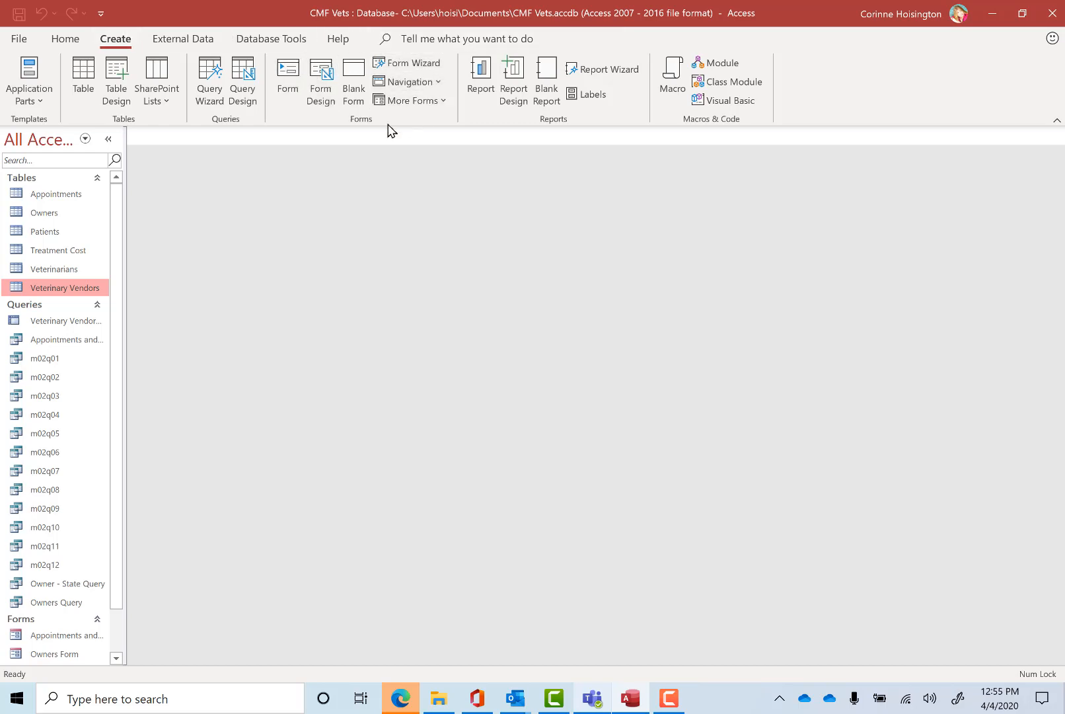
{"action": "left_click", "coordinate": [442, 102]}
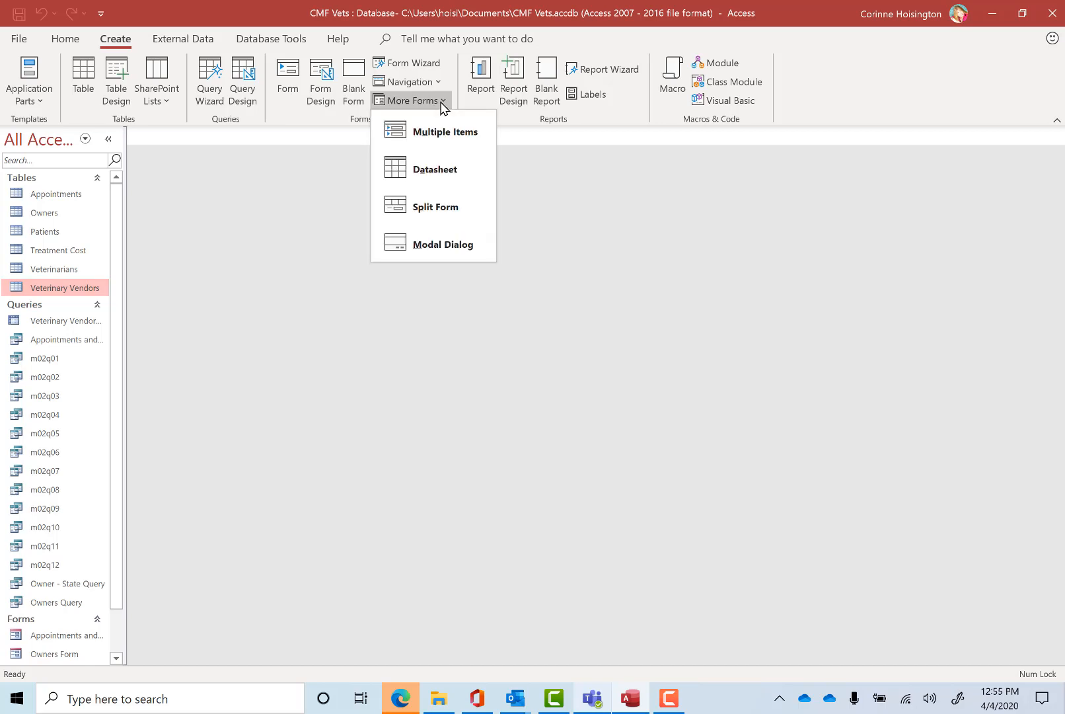
{"action": "left_click", "coordinate": [458, 209]}
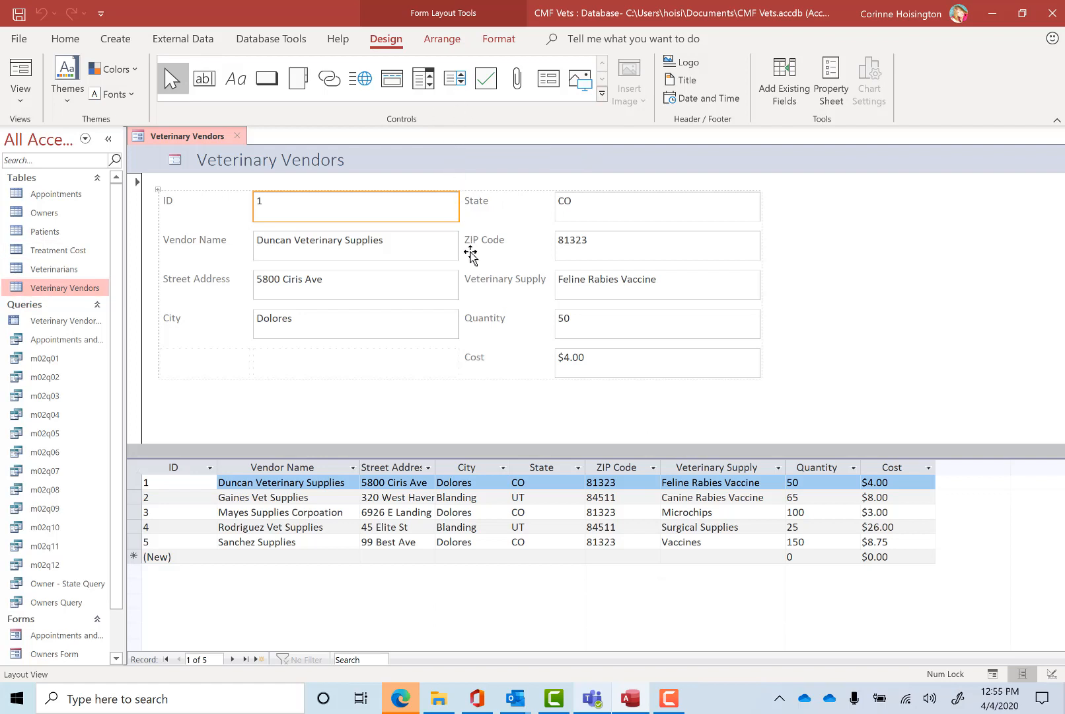
Step forward through the vendor records to the fourth one in the split form
{"action": "left_click", "coordinate": [233, 658]}
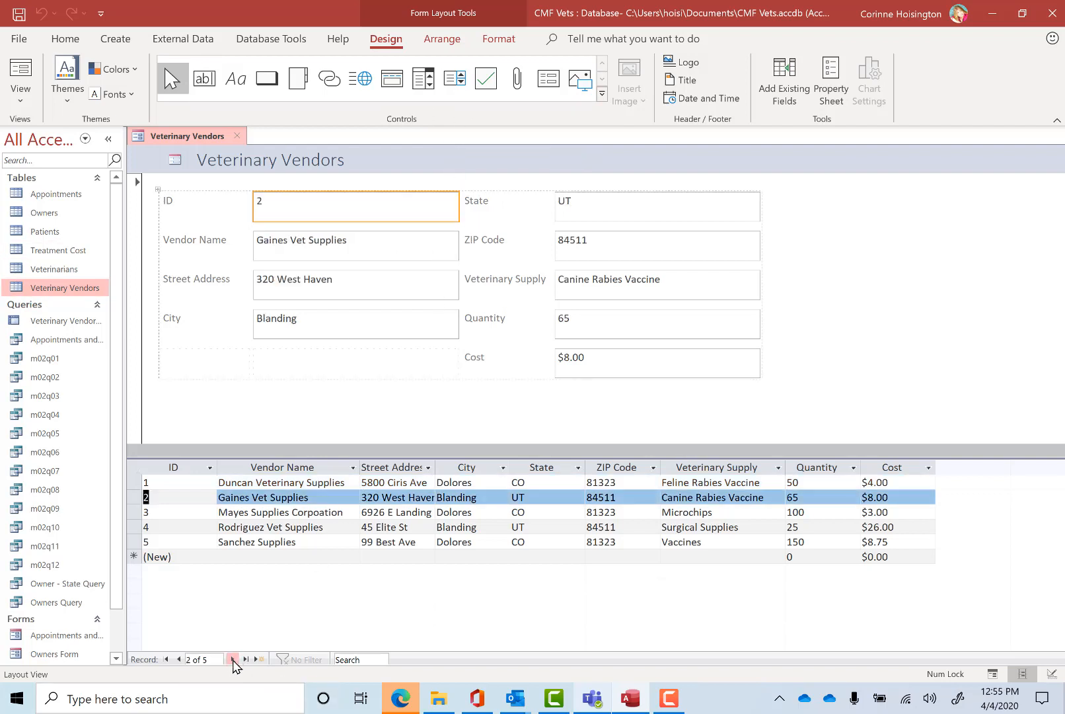
{"action": "left_click", "coordinate": [233, 659]}
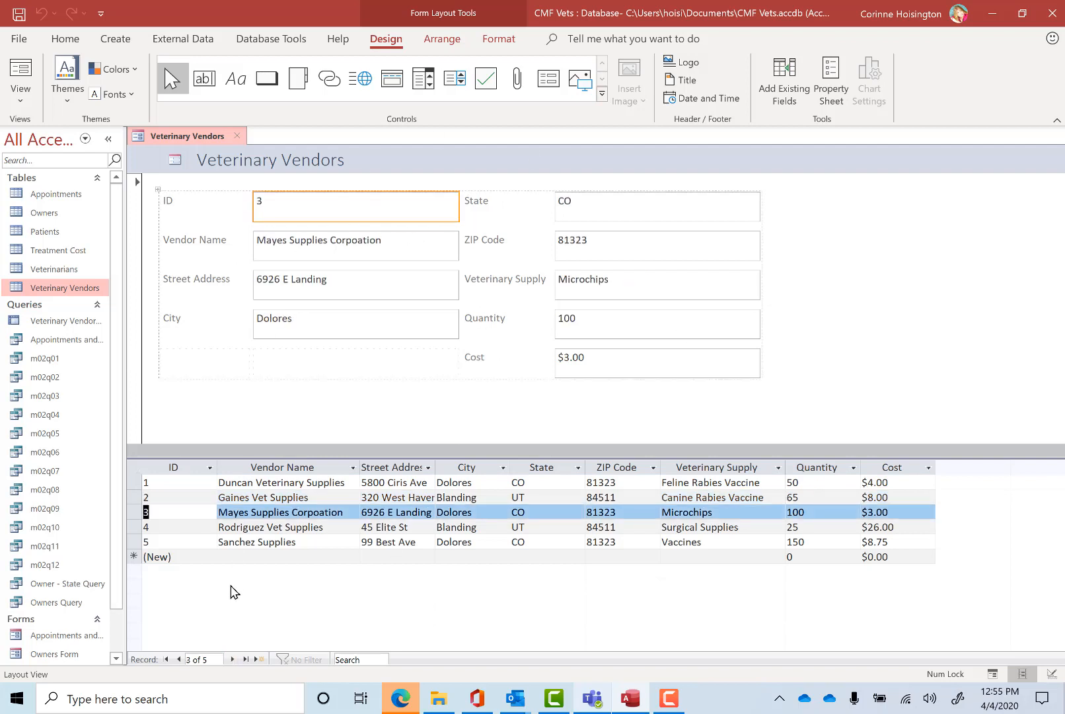
{"action": "left_click", "coordinate": [232, 659]}
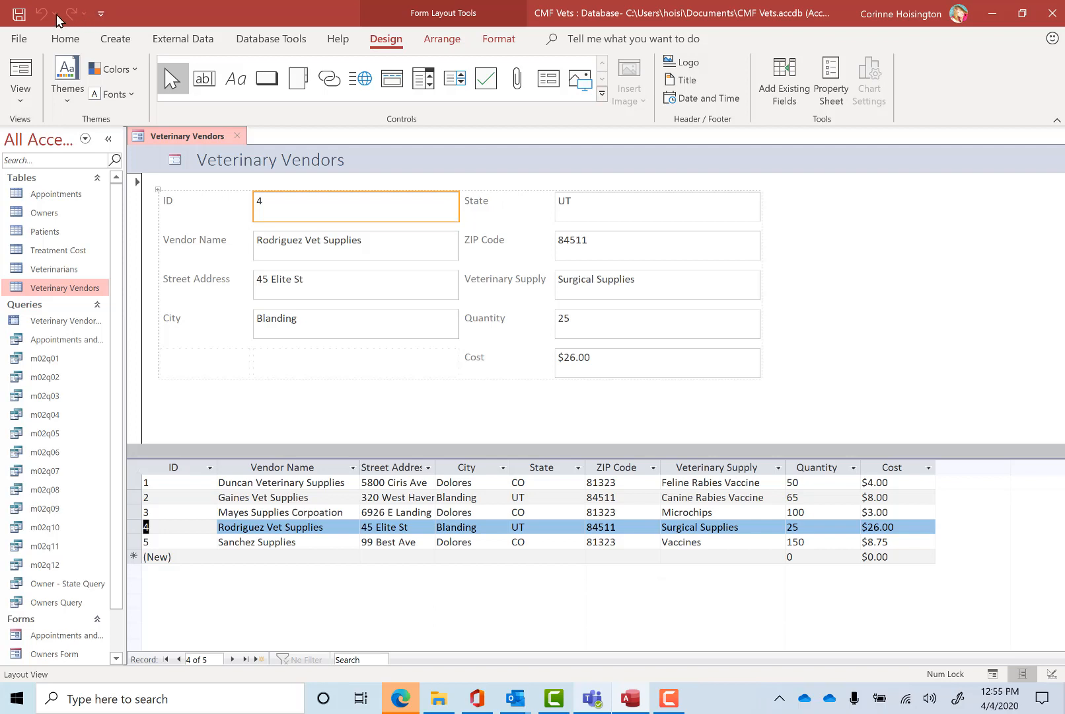
Save the form under the name Veterinary Vendors Split Form
{"action": "left_click", "coordinate": [20, 21]}
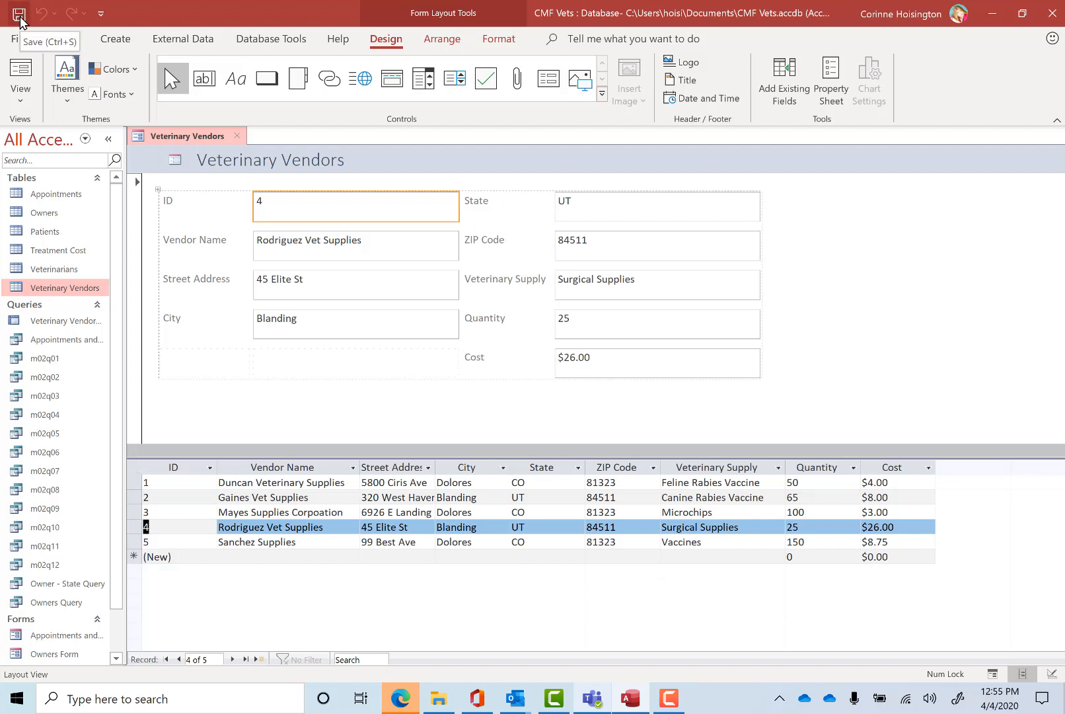
{"action": "left_click", "coordinate": [20, 20]}
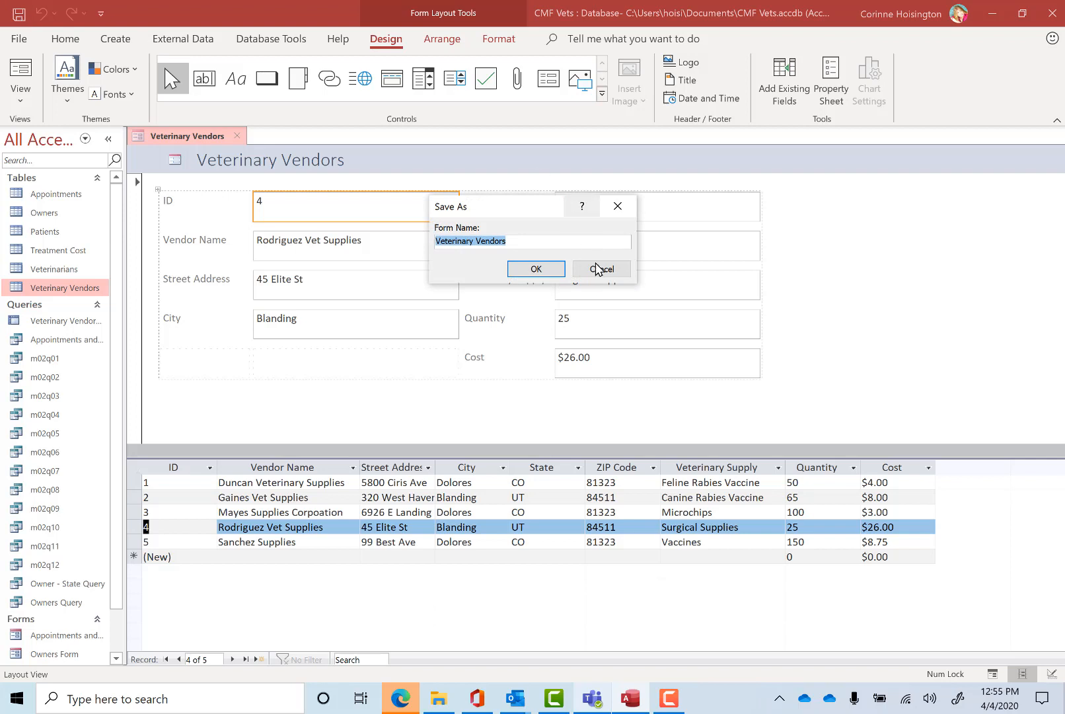
{"action": "left_click", "coordinate": [526, 239]}
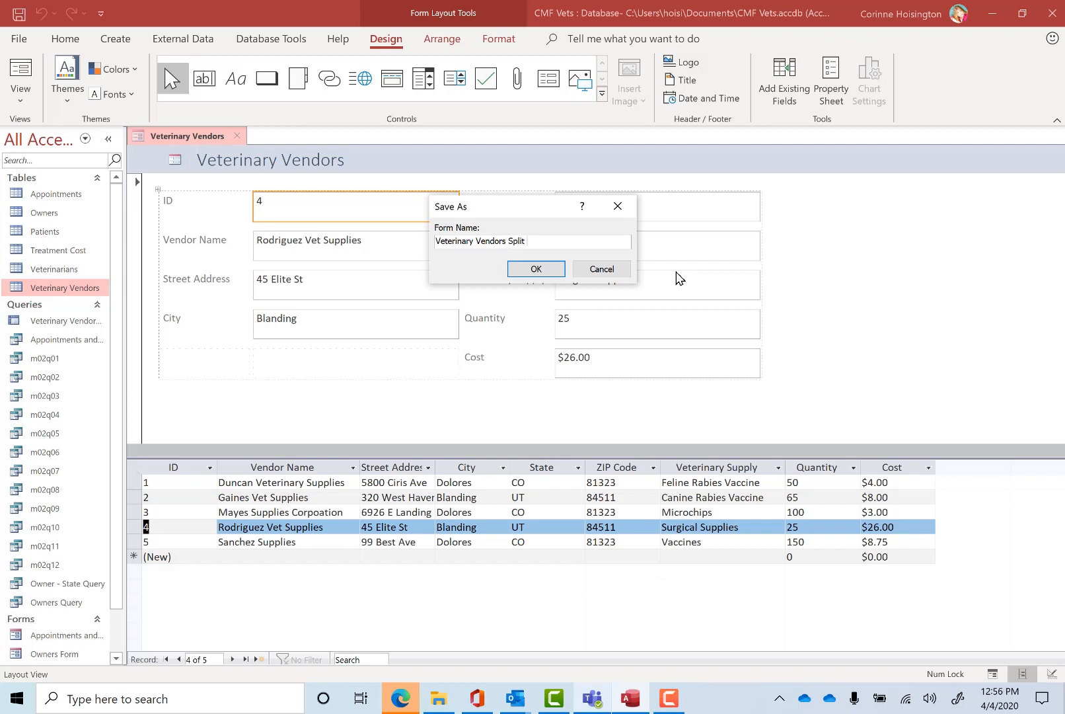
{"action": "type", "text": "Form"}
{"action": "left_click", "coordinate": [556, 269]}
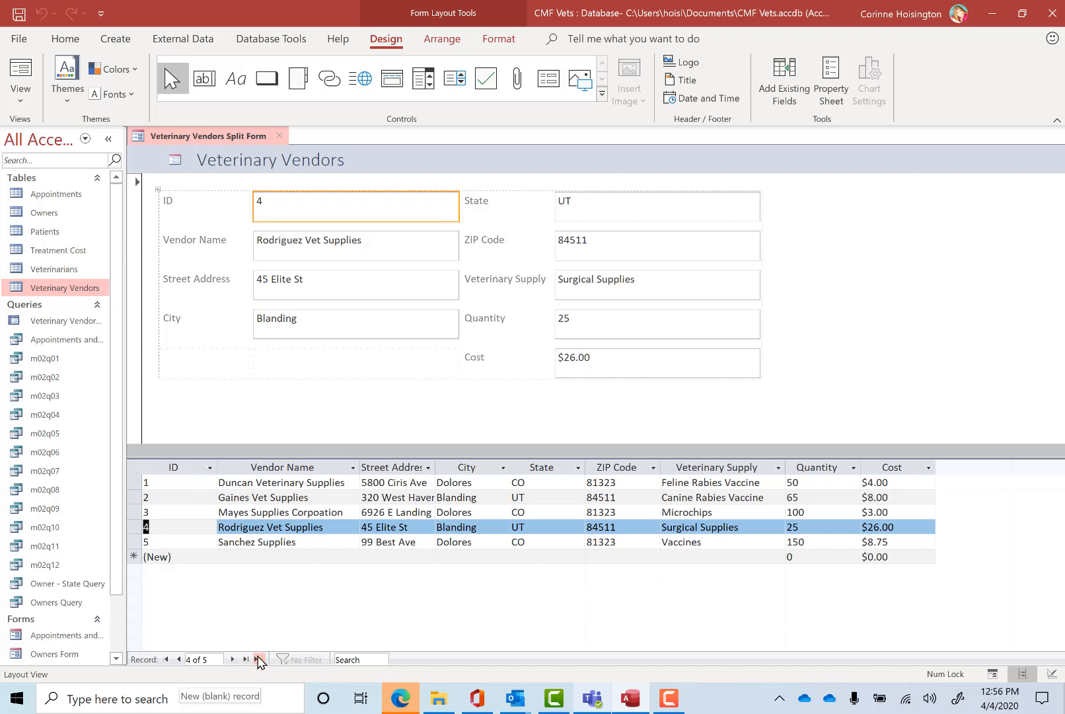
Add a vendor record for Global Pet Supply in Dallas, TX, quantity 50, and correct its veterinary supply to Feline Leukemia Vaccine
{"action": "left_click", "coordinate": [259, 659]}
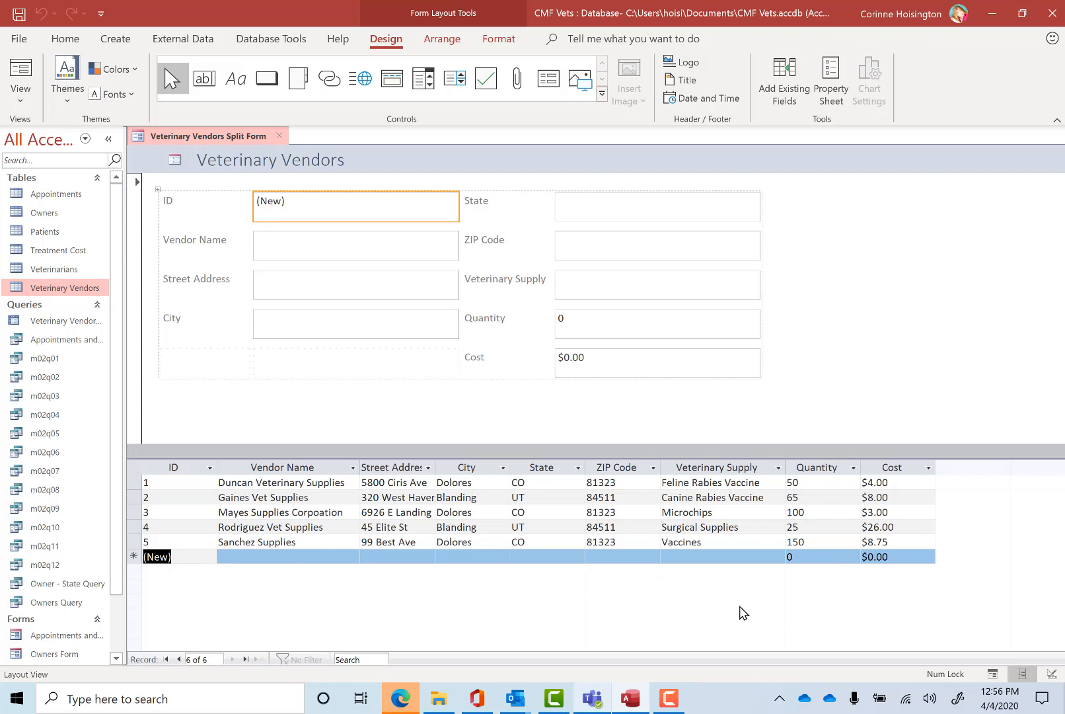
{"action": "left_click", "coordinate": [184, 558]}
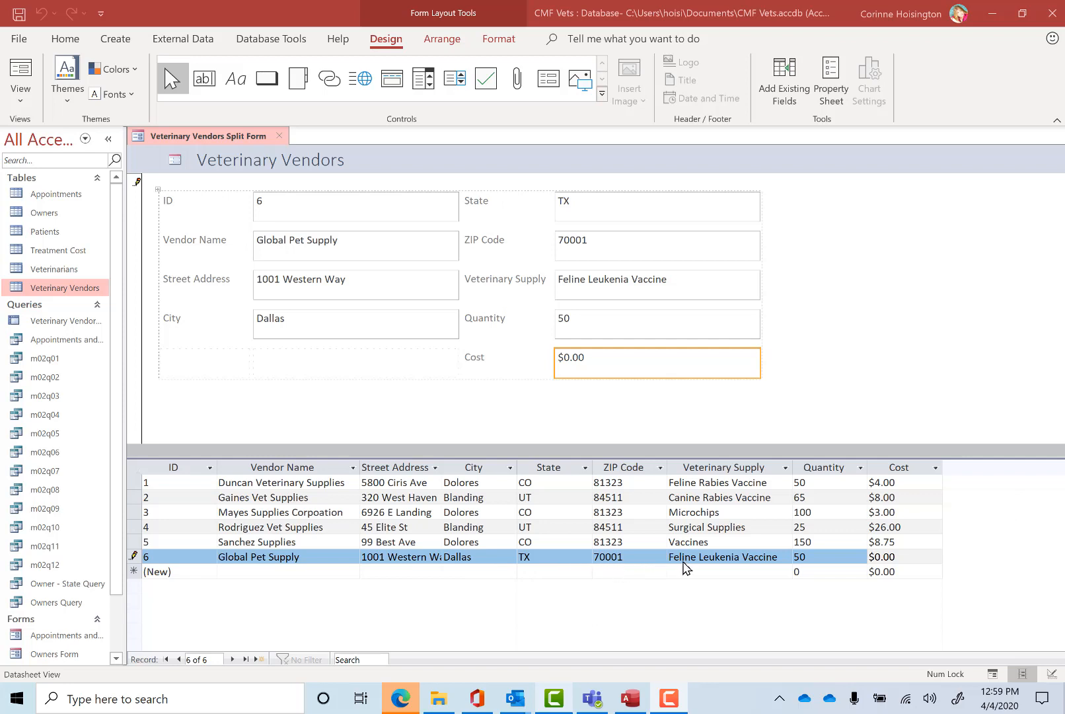
{"action": "left_click", "coordinate": [752, 559]}
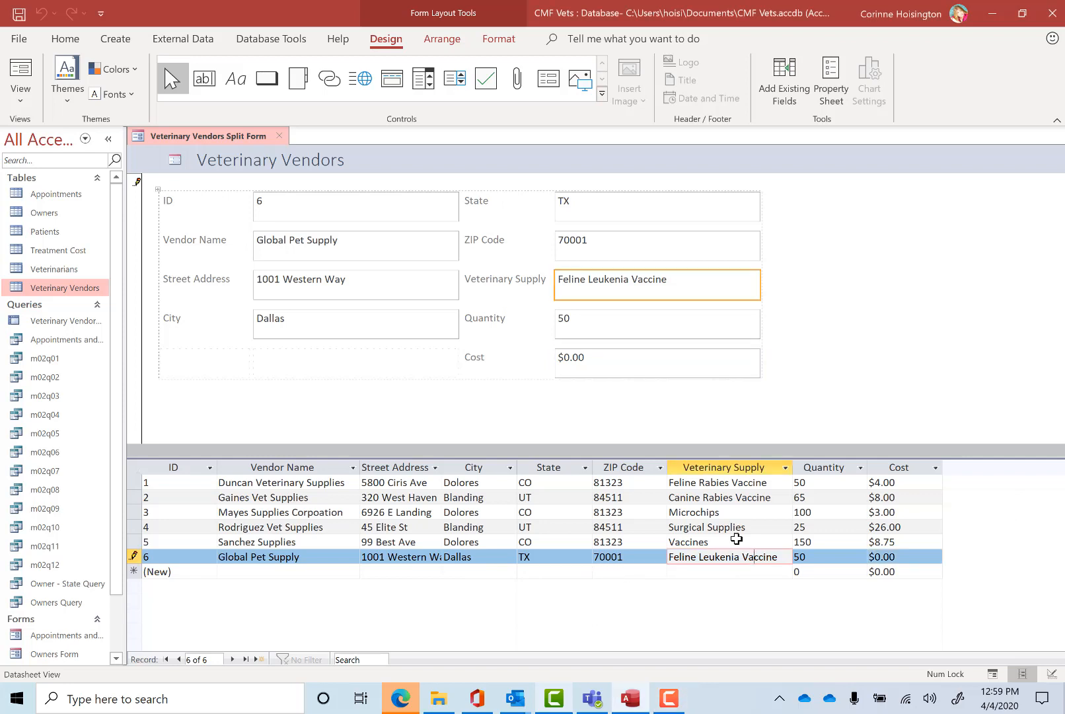
{"action": "left_click", "coordinate": [731, 558]}
{"action": "key", "text": "BackSpace"}
{"action": "type", "text": "m"}
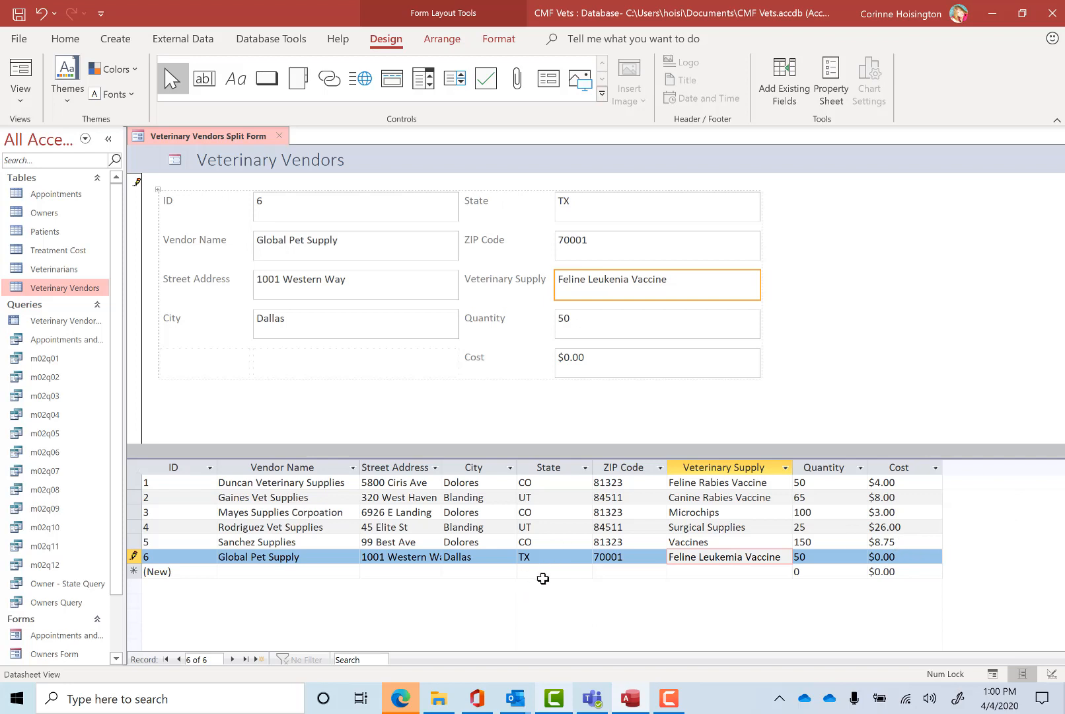
{"action": "left_click", "coordinate": [922, 557]}
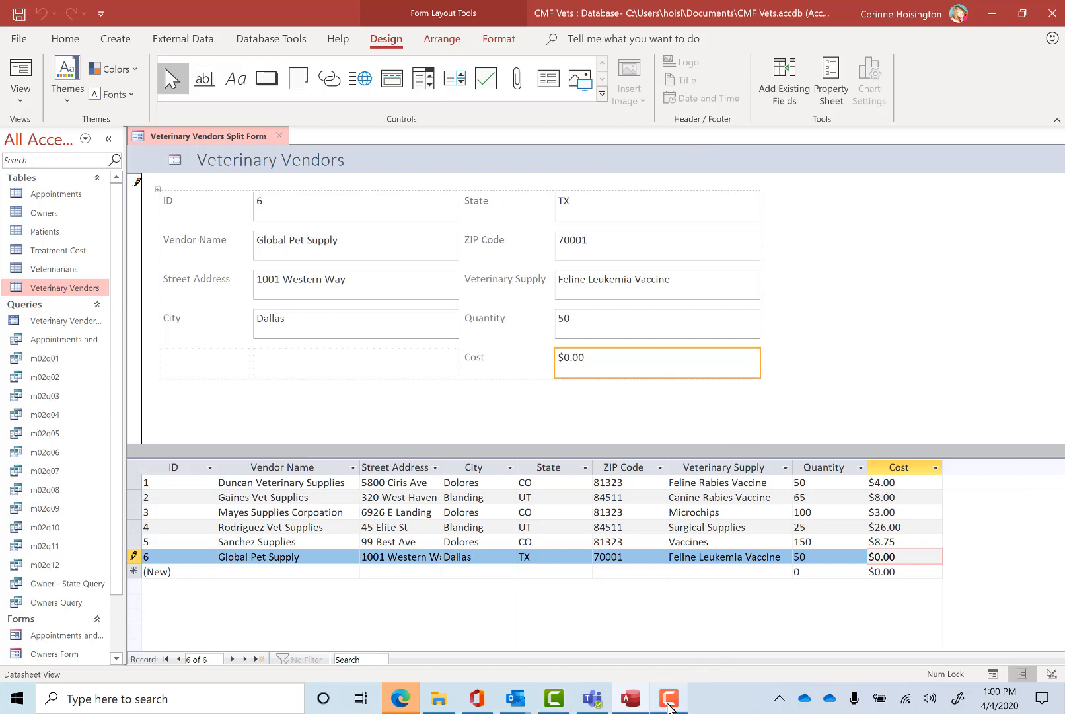
{"action": "left_click", "coordinate": [669, 700]}
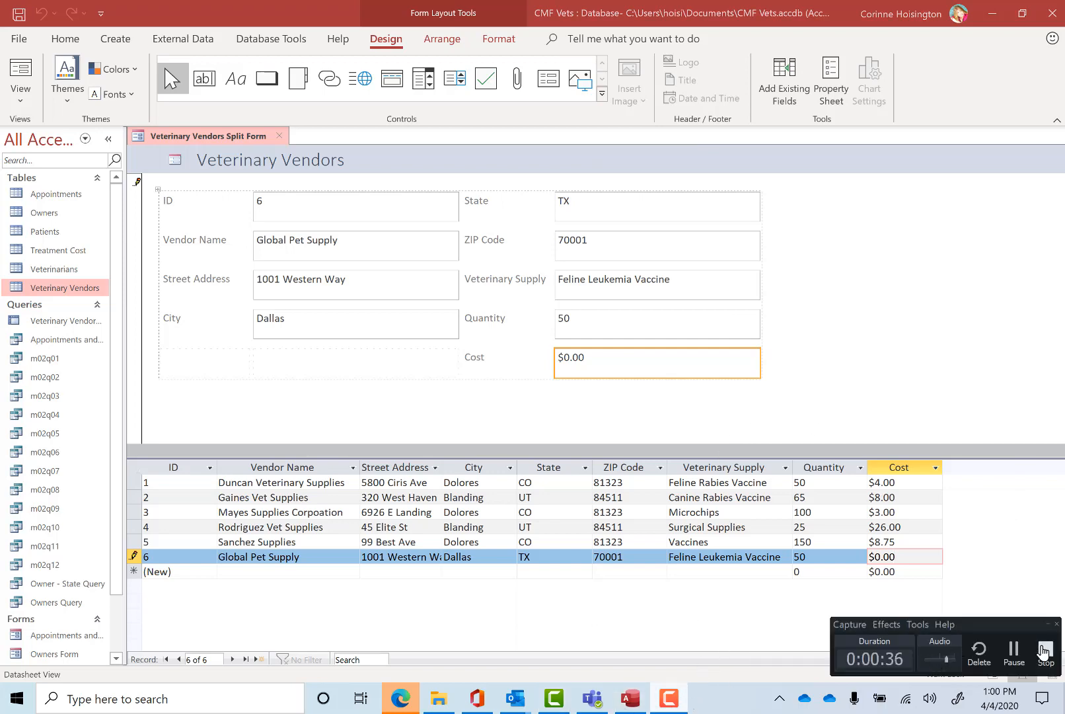
{"action": "left_click", "coordinate": [1042, 650]}
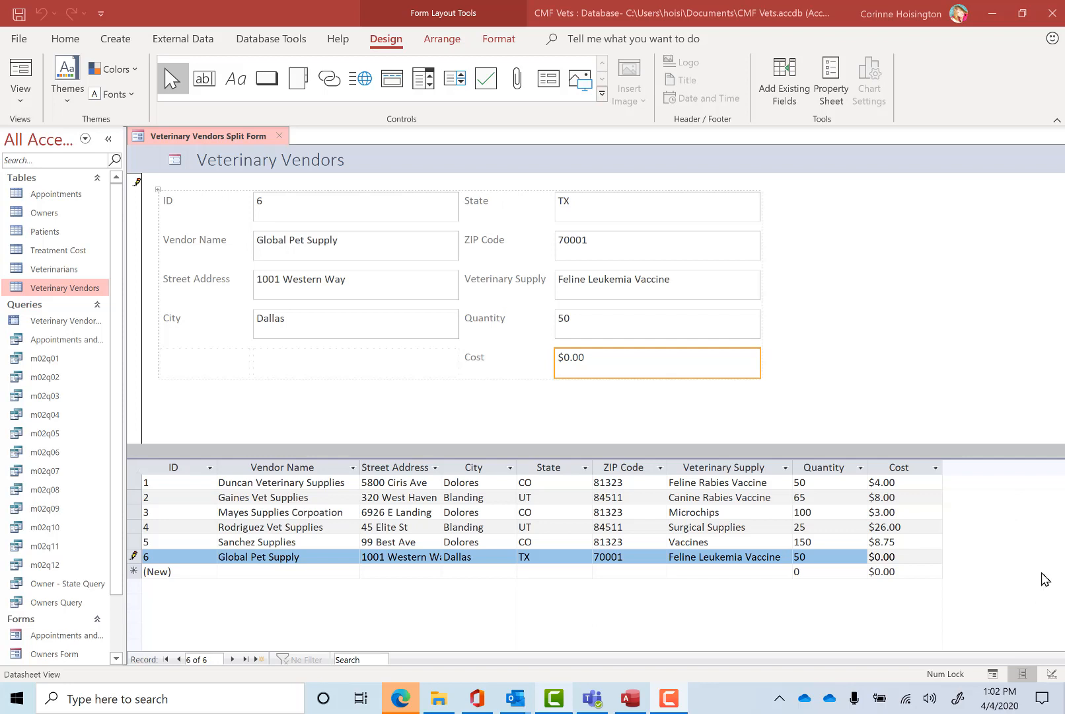
Search the Veterinary Supply field for microchips, including any further matches, and close the search
{"action": "left_click", "coordinate": [691, 481]}
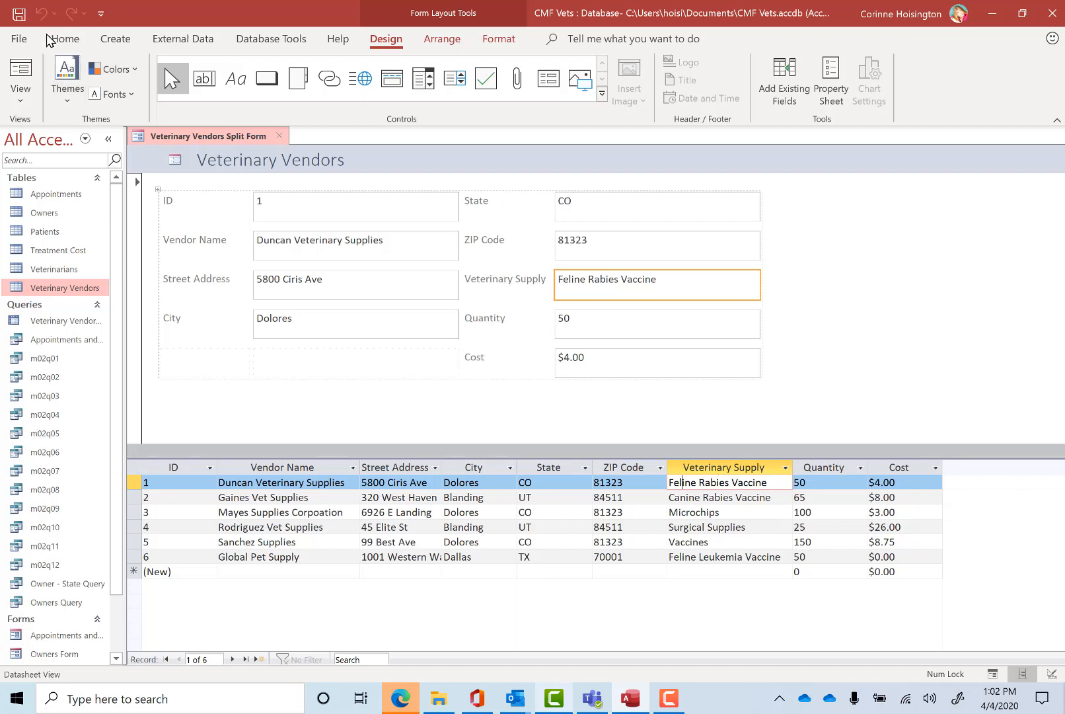
{"action": "left_click", "coordinate": [66, 41]}
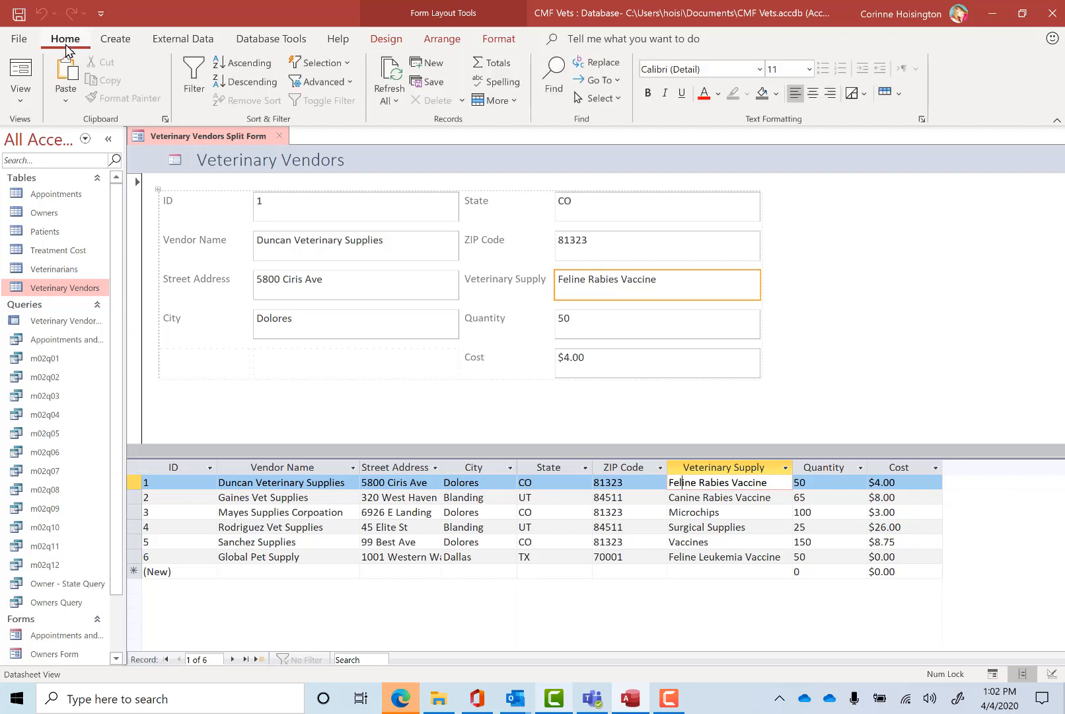
{"action": "left_click", "coordinate": [554, 98]}
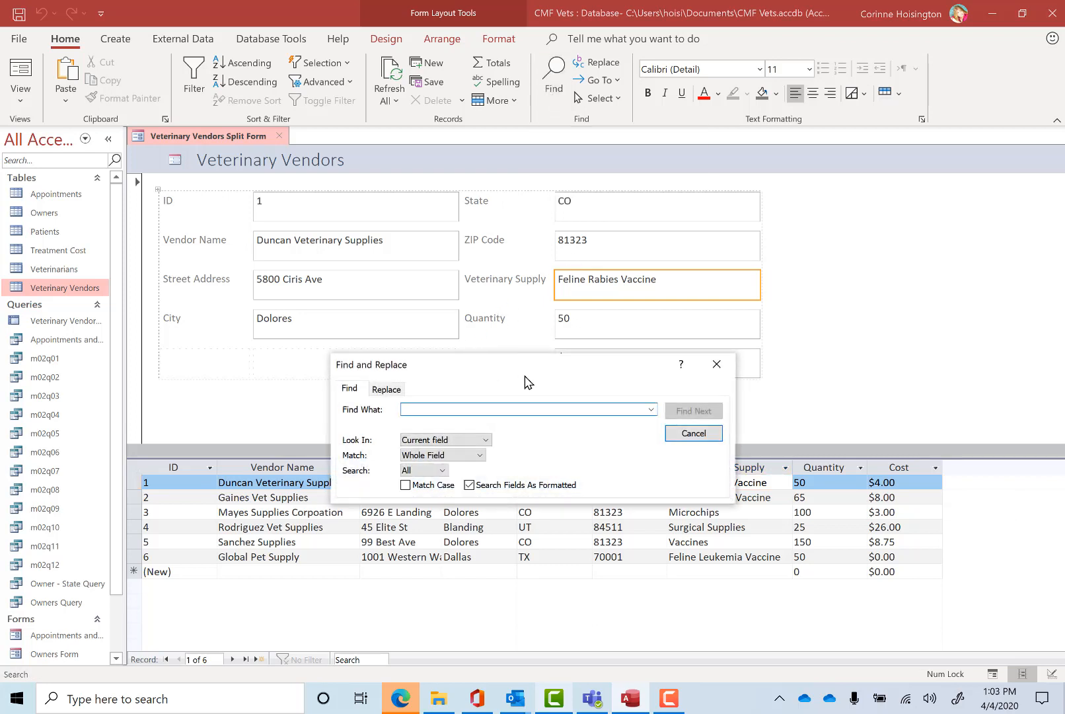
{"action": "type", "text": "microchips"}
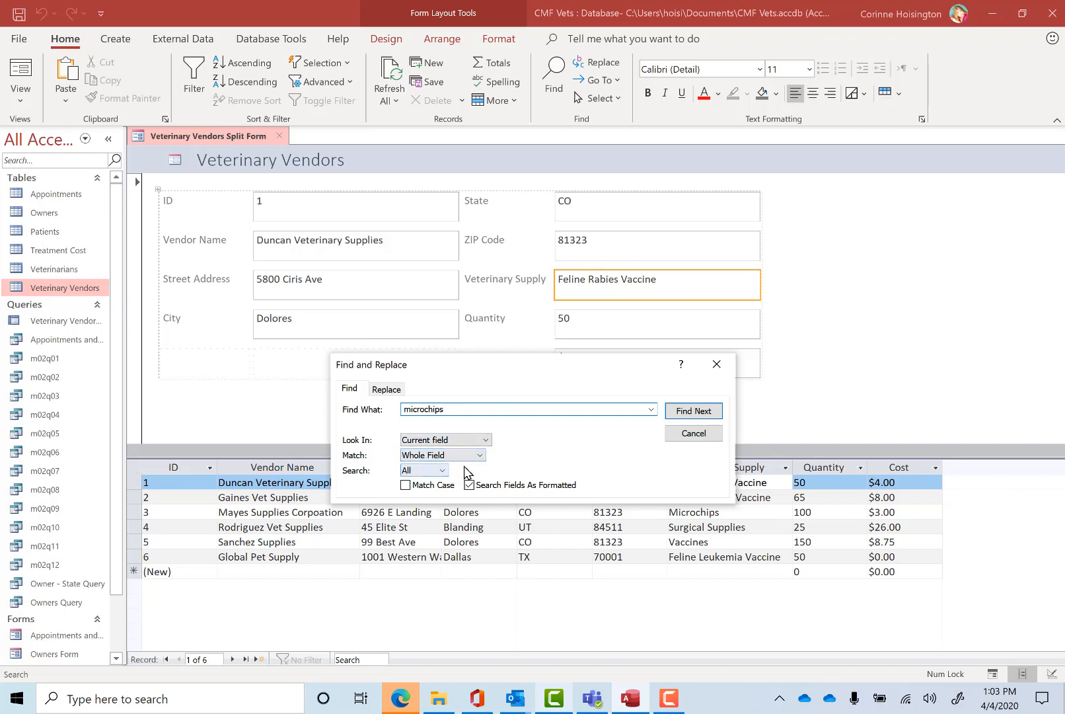
{"action": "left_click", "coordinate": [692, 411]}
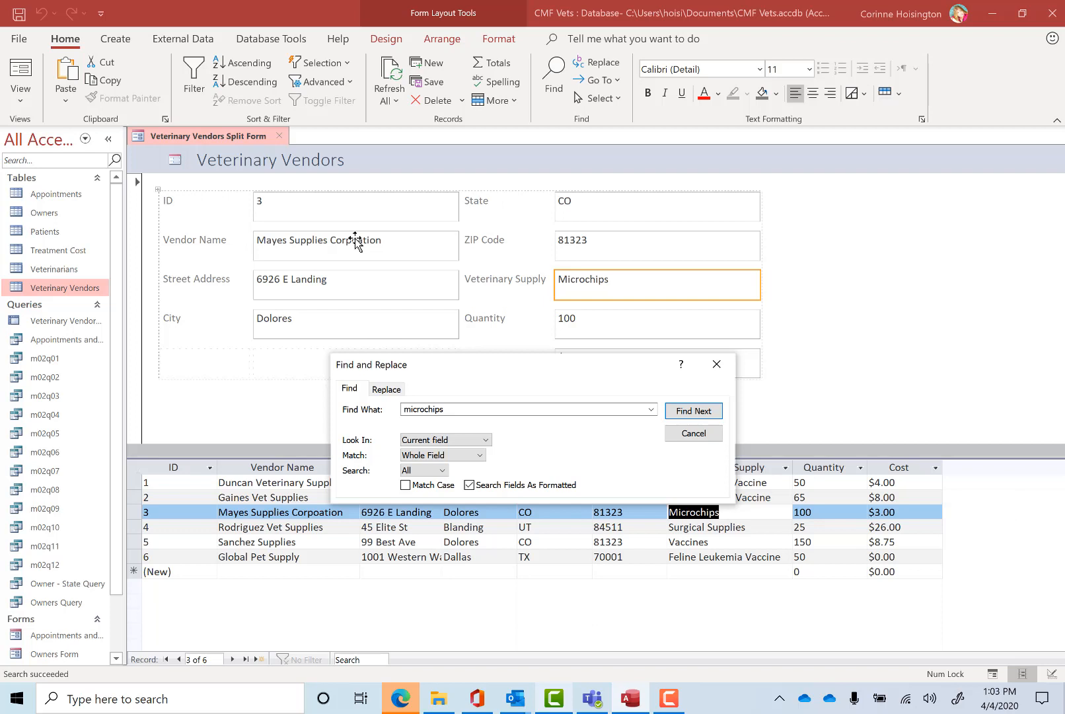
{"action": "left_click", "coordinate": [695, 409]}
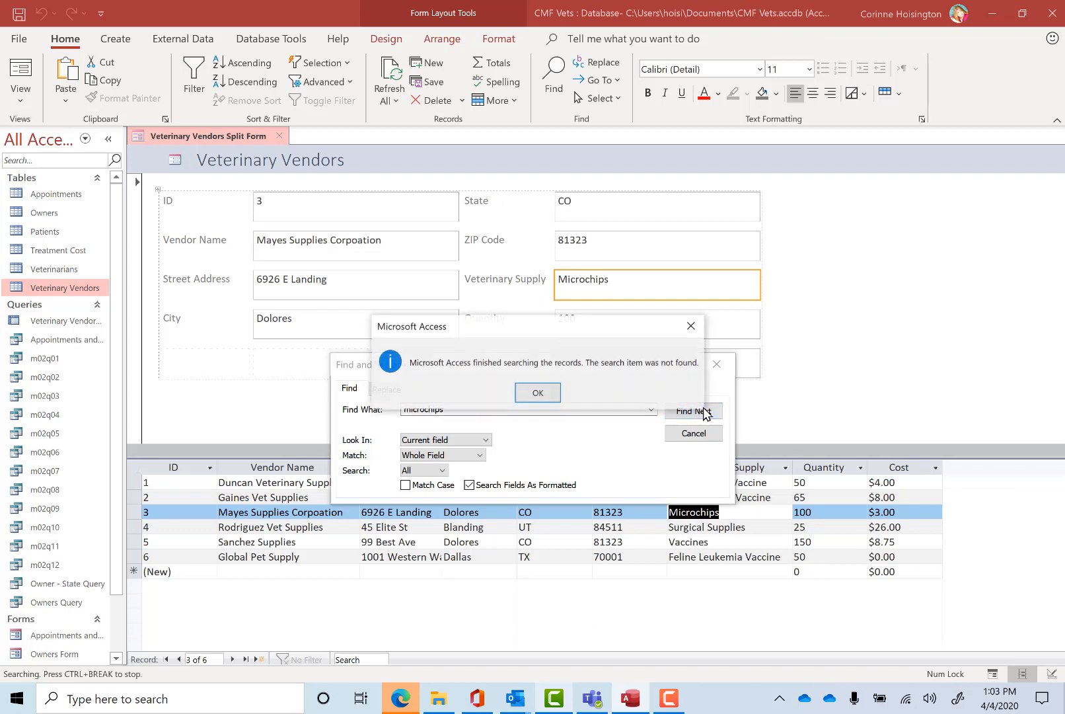
{"action": "left_click", "coordinate": [539, 392]}
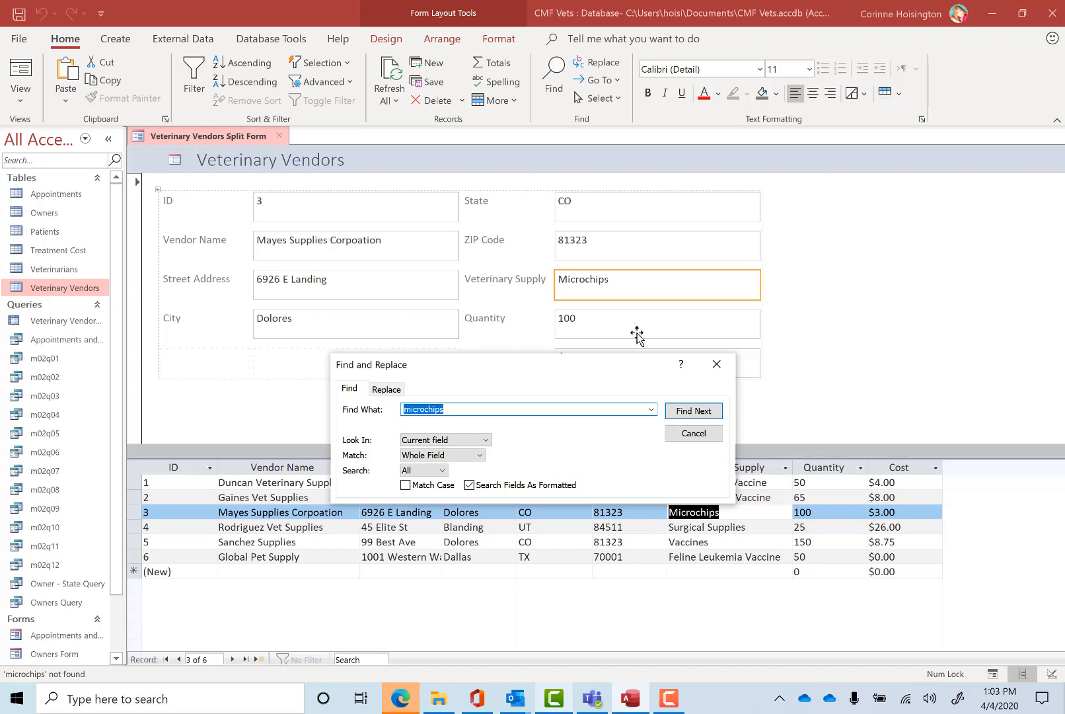
{"action": "left_click", "coordinate": [718, 364]}
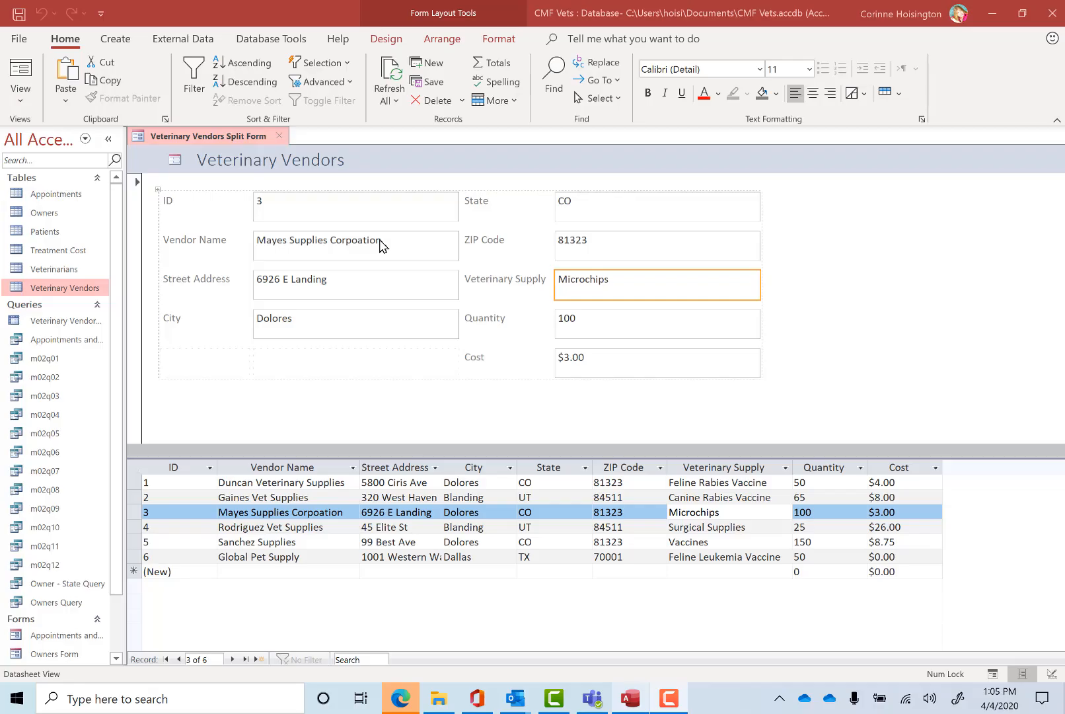
Change the vendor name of the microchips supplier to Mayes Supplies LLC in the datasheet
{"action": "left_click", "coordinate": [381, 243]}
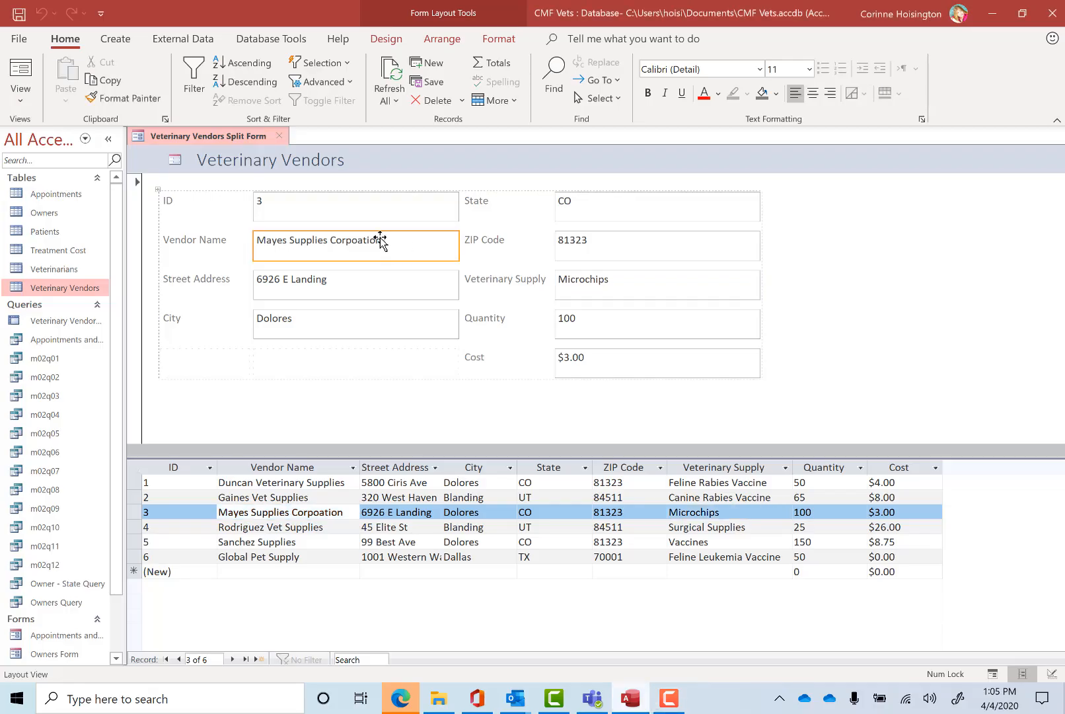
{"action": "left_click", "coordinate": [350, 510]}
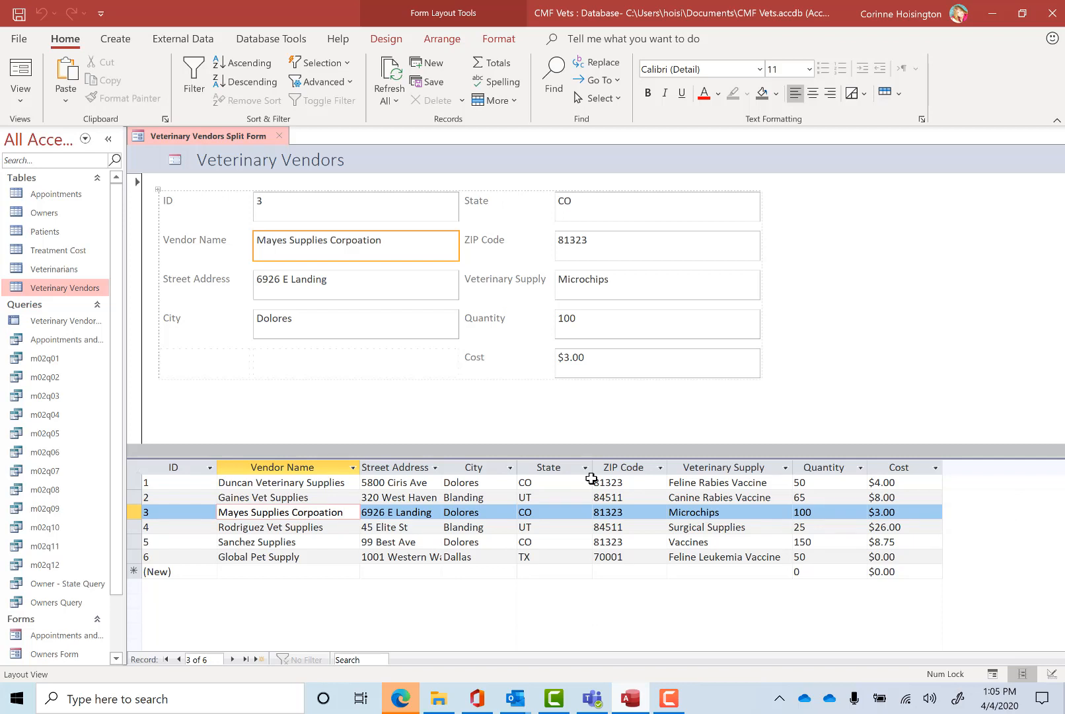
{"action": "key", "text": "BackSpace"}
{"action": "key", "text": "BackSpace"}
{"action": "key", "text": "BackSpace"}
{"action": "key", "text": "BackSpace"}
{"action": "key", "text": "BackSpace"}
{"action": "key", "text": "BackSpace"}
{"action": "key", "text": "BackSpace"}
{"action": "key", "text": "BackSpace"}
{"action": "key", "text": "BackSpace"}
{"action": "key", "text": "BackSpace"}
{"action": "type", "text": "LLC"}
{"action": "key", "text": "Tab"}
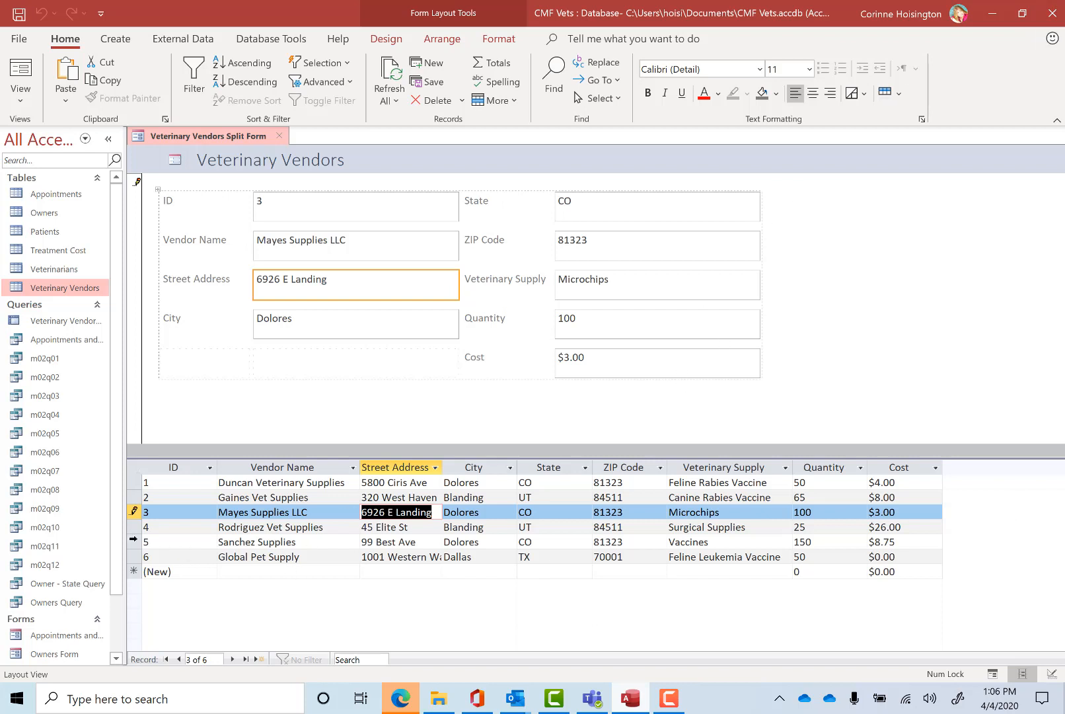
Delete the Sanchez Supplies record from the datasheet and confirm the deletion
{"action": "left_click", "coordinate": [130, 543]}
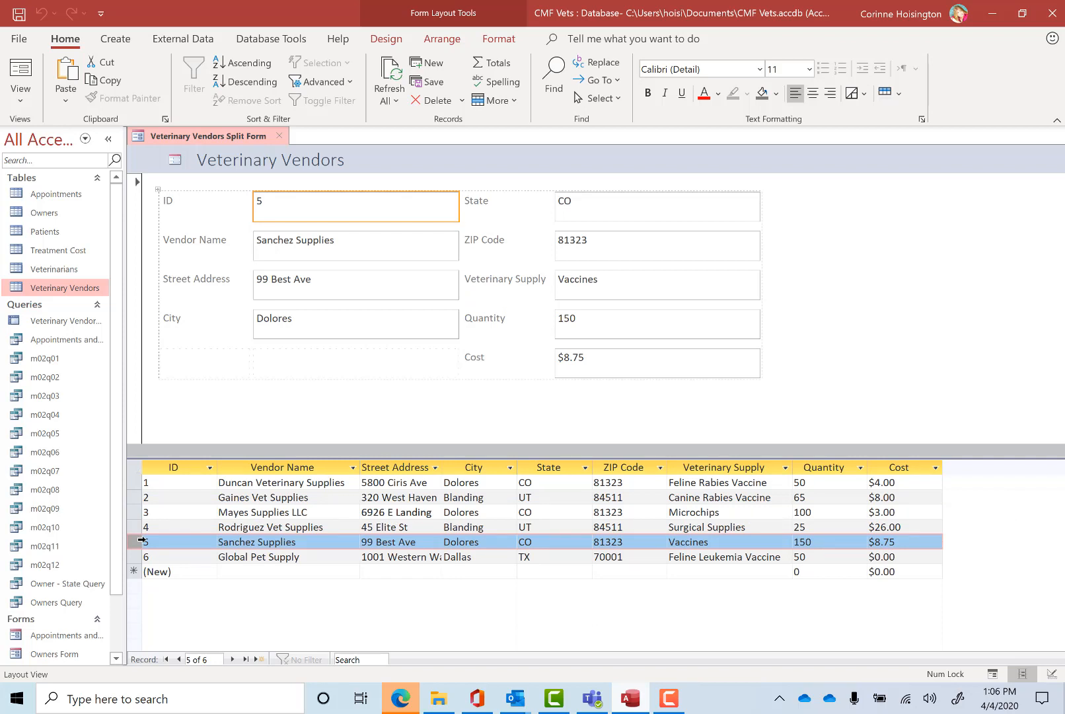
{"action": "key", "text": "Delete"}
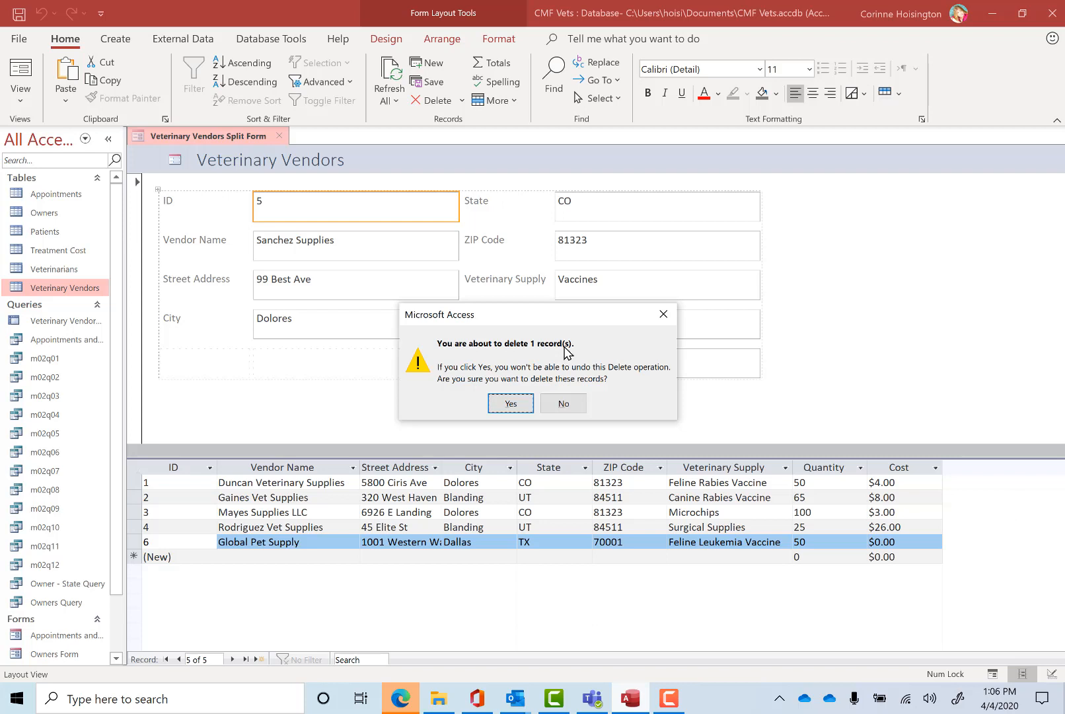
{"action": "left_click", "coordinate": [512, 406]}
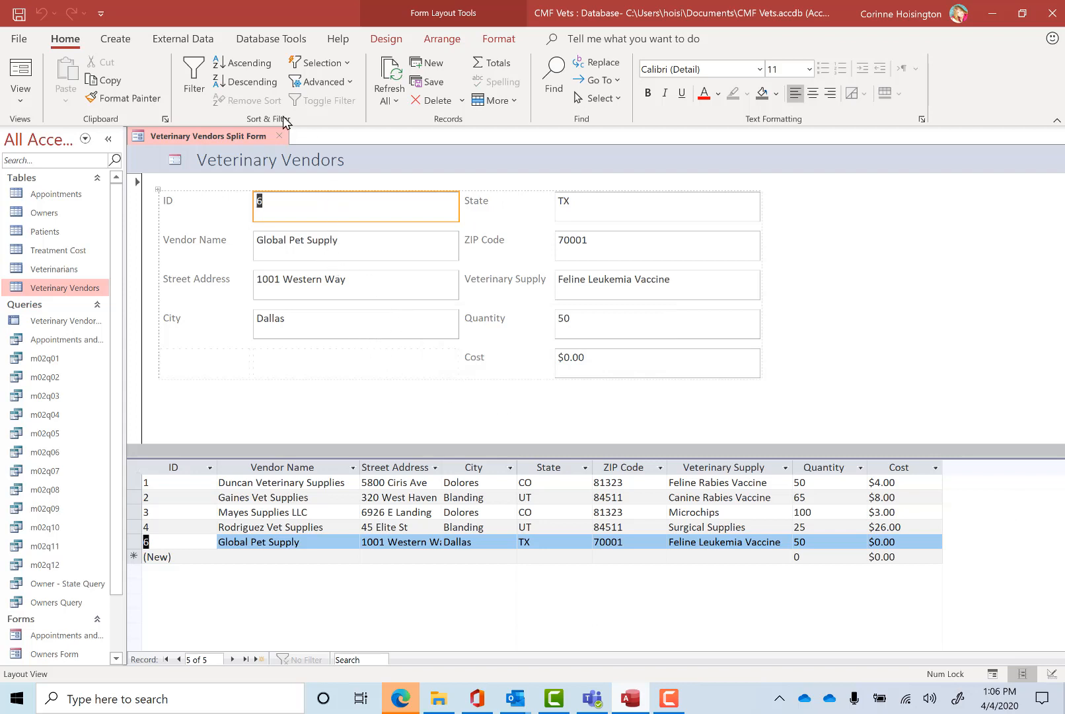
Close the split form and open the Veterinary Vendors table to review its records
{"action": "left_click", "coordinate": [283, 138]}
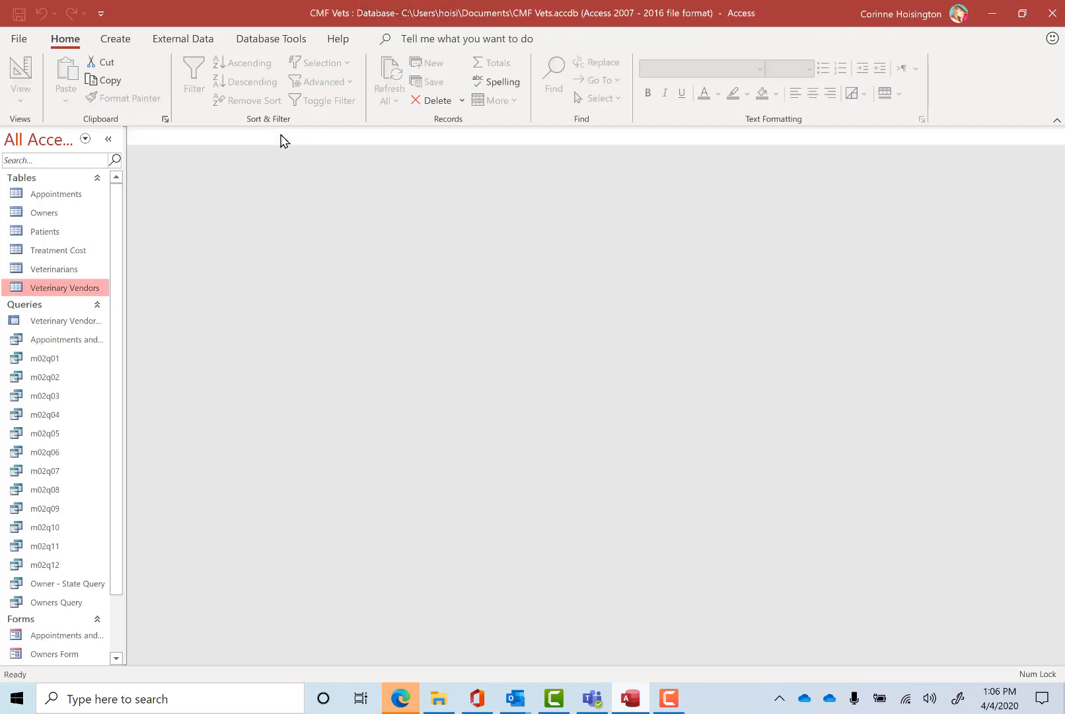
{"action": "double_click", "coordinate": [79, 286]}
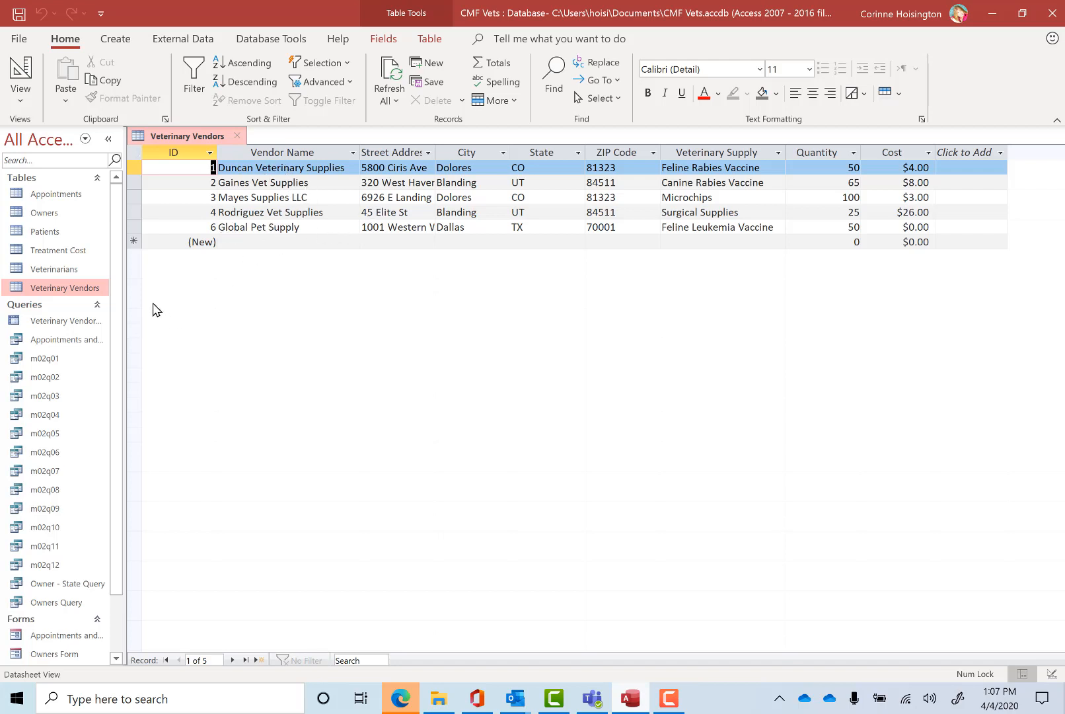
{"action": "scroll", "coordinate": [99, 397], "scroll_direction": "down", "scroll_amount": 2}
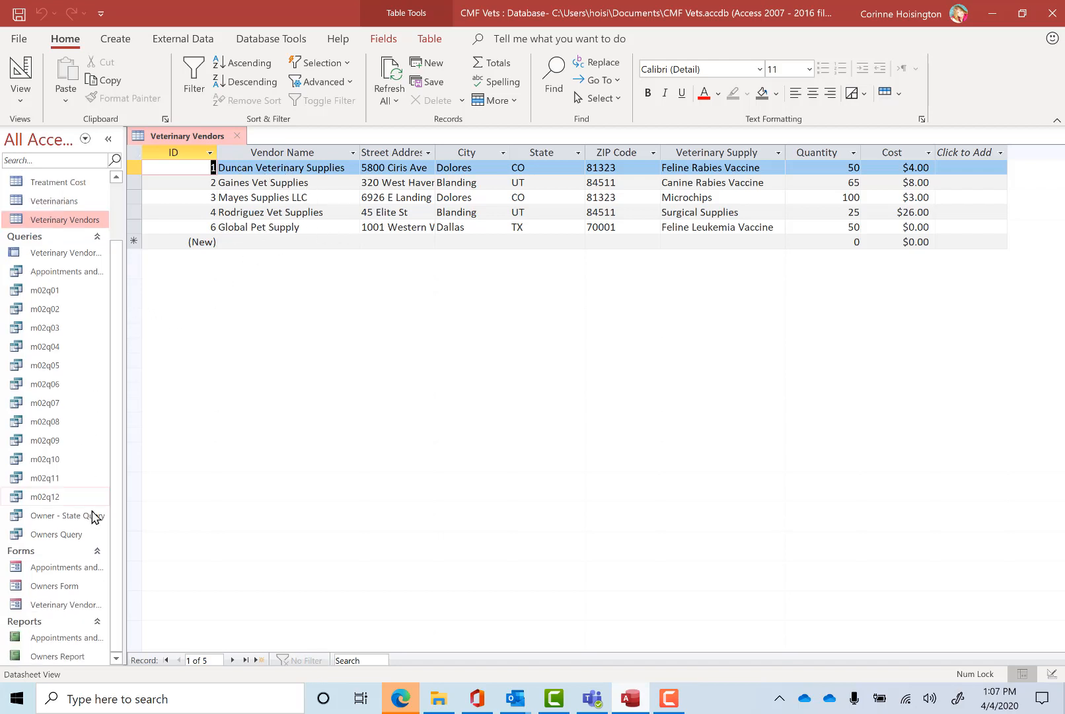
Open the Veterinary Vendors split form to review its records, and close both the form and the table
{"action": "double_click", "coordinate": [39, 603]}
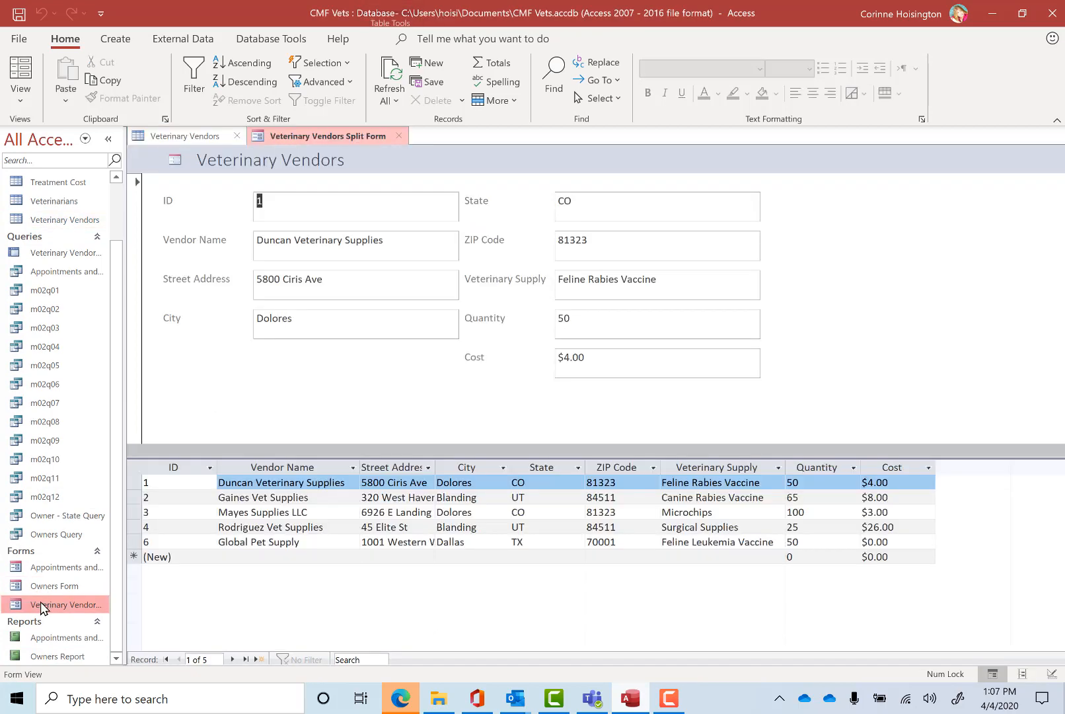
{"action": "left_click", "coordinate": [399, 136]}
{"action": "left_click", "coordinate": [235, 137]}
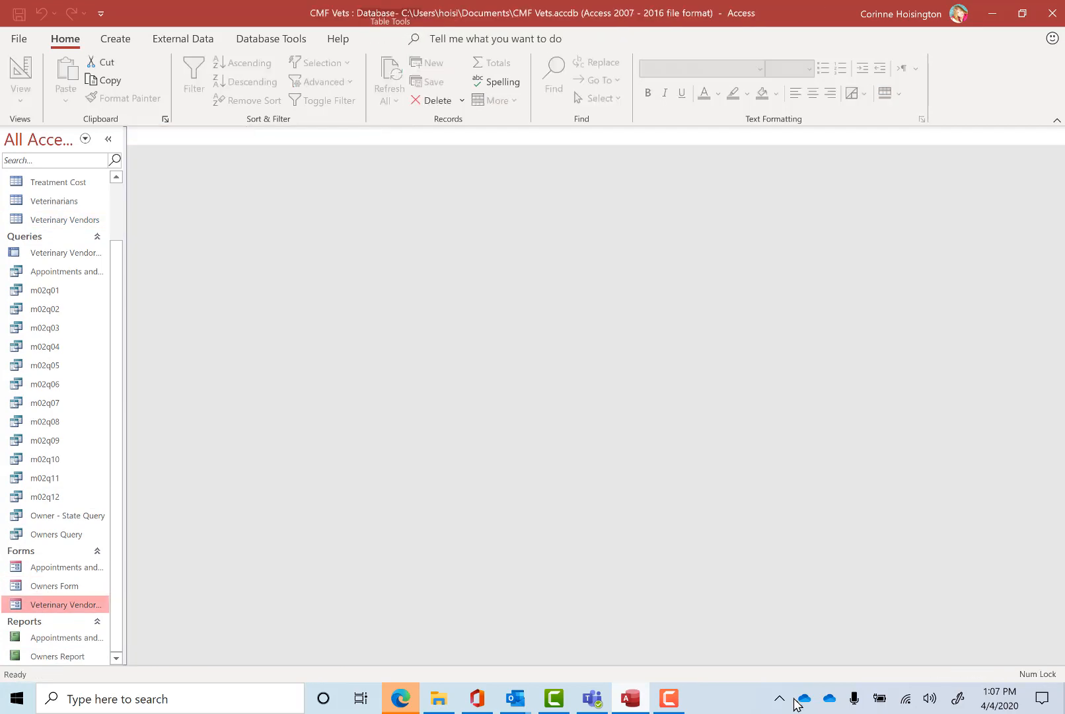
{"action": "left_click", "coordinate": [668, 698]}
{"action": "left_click", "coordinate": [1045, 651]}
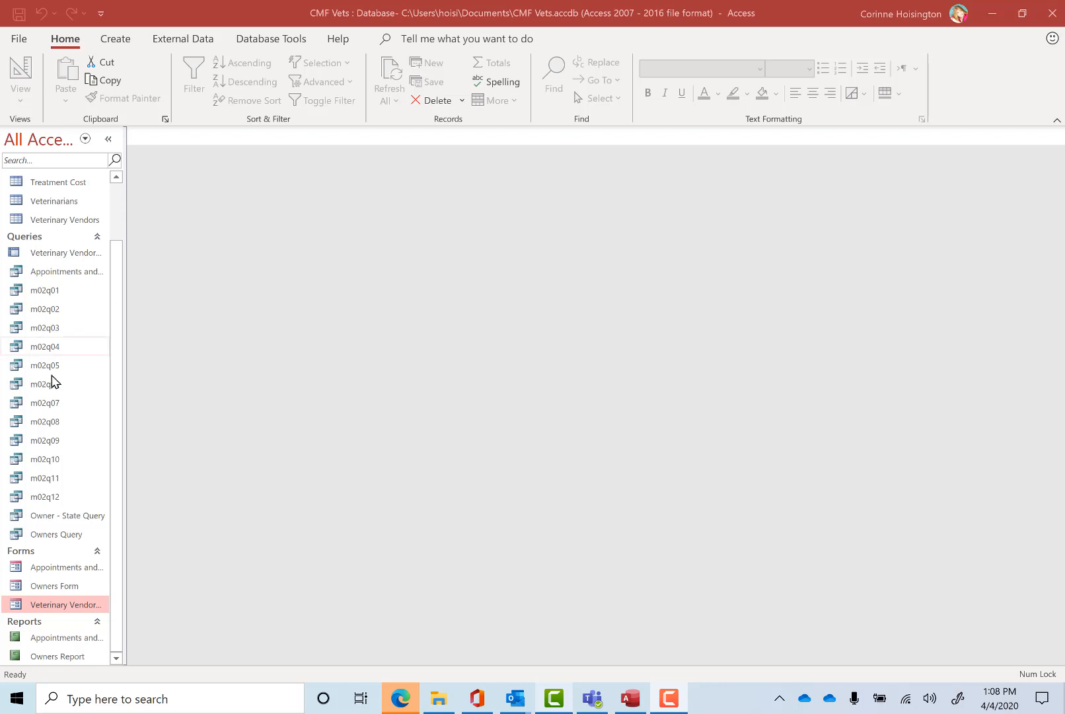
Open the Veterinary Vendors table and filter it by selection to records whose City equals "Blanding"
{"action": "double_click", "coordinate": [78, 222]}
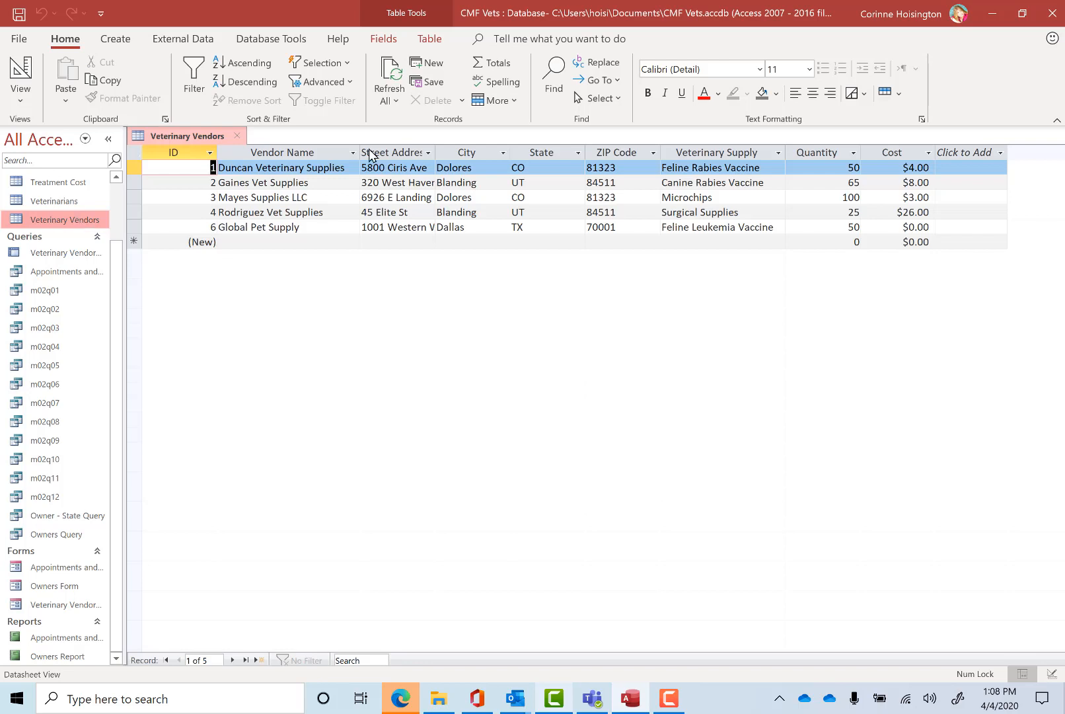
{"action": "left_click", "coordinate": [471, 182]}
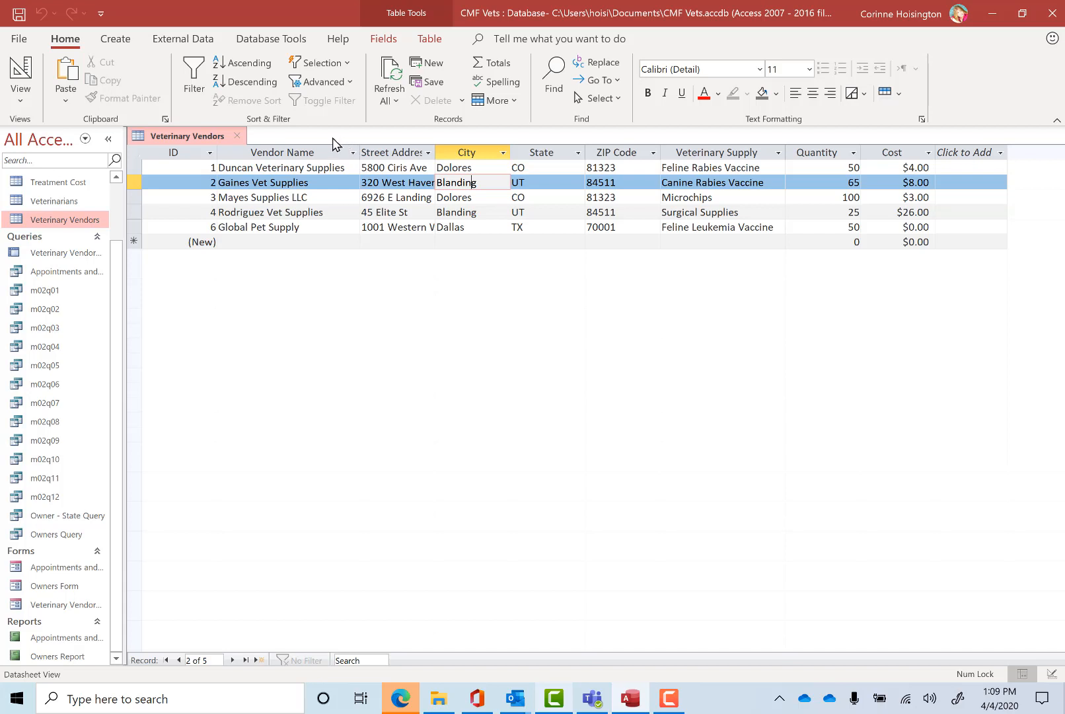
{"action": "left_click", "coordinate": [346, 64]}
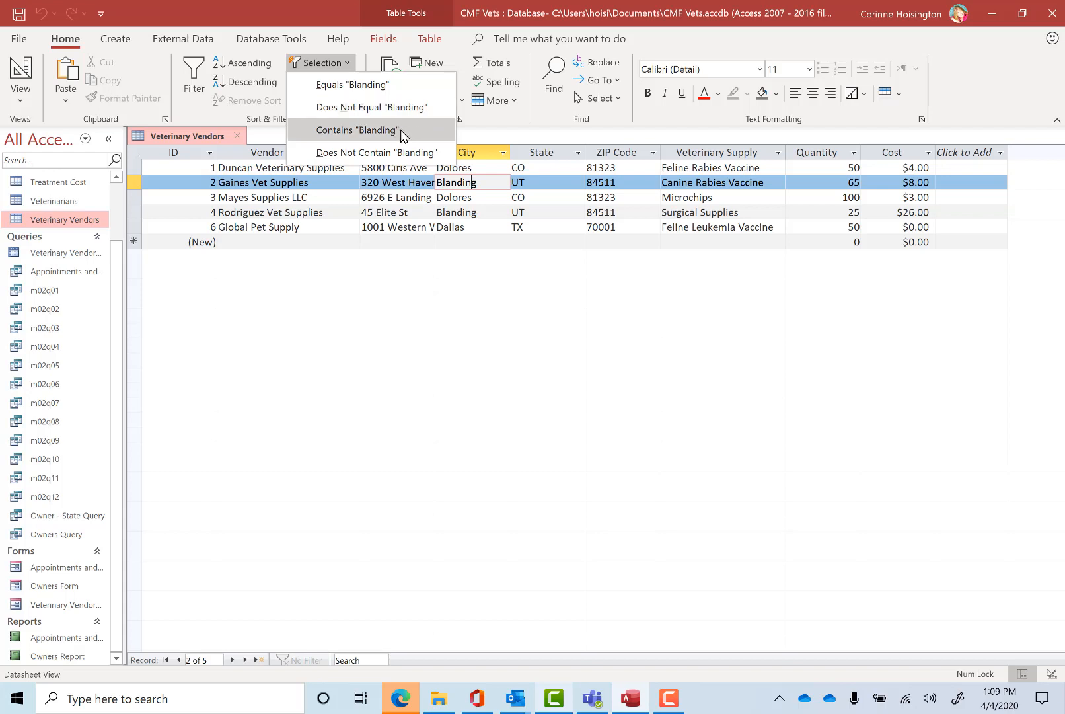
{"action": "left_click", "coordinate": [374, 93]}
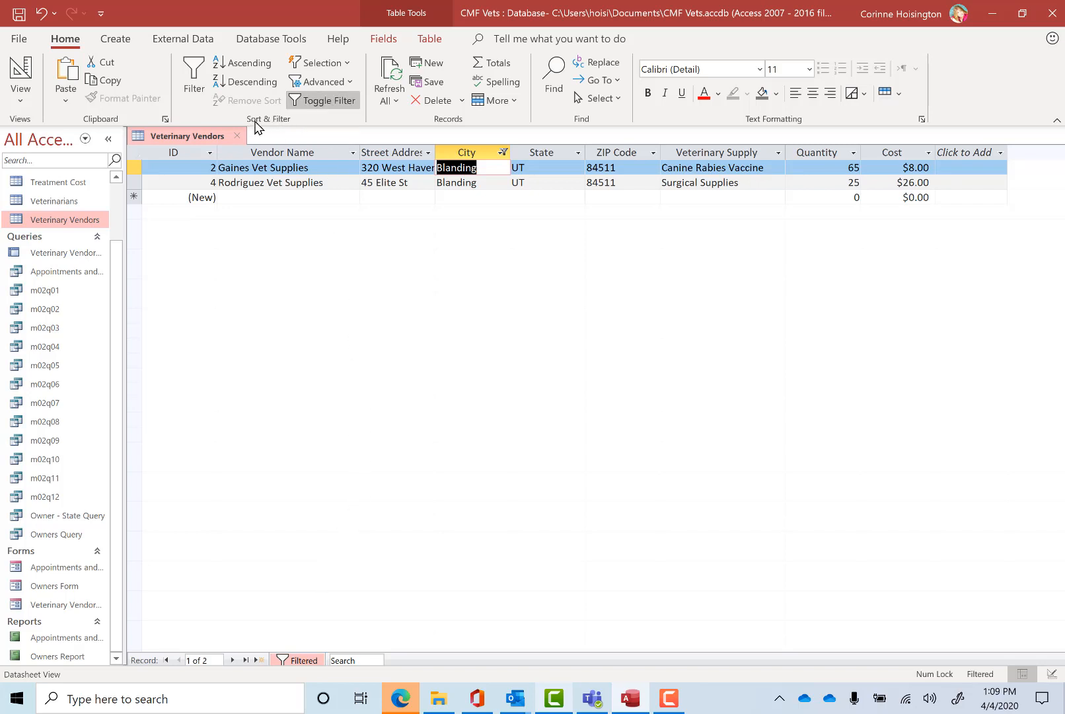
Toggle the City filter off and clear all filters from the Veterinary Vendors table
{"action": "left_click", "coordinate": [343, 109]}
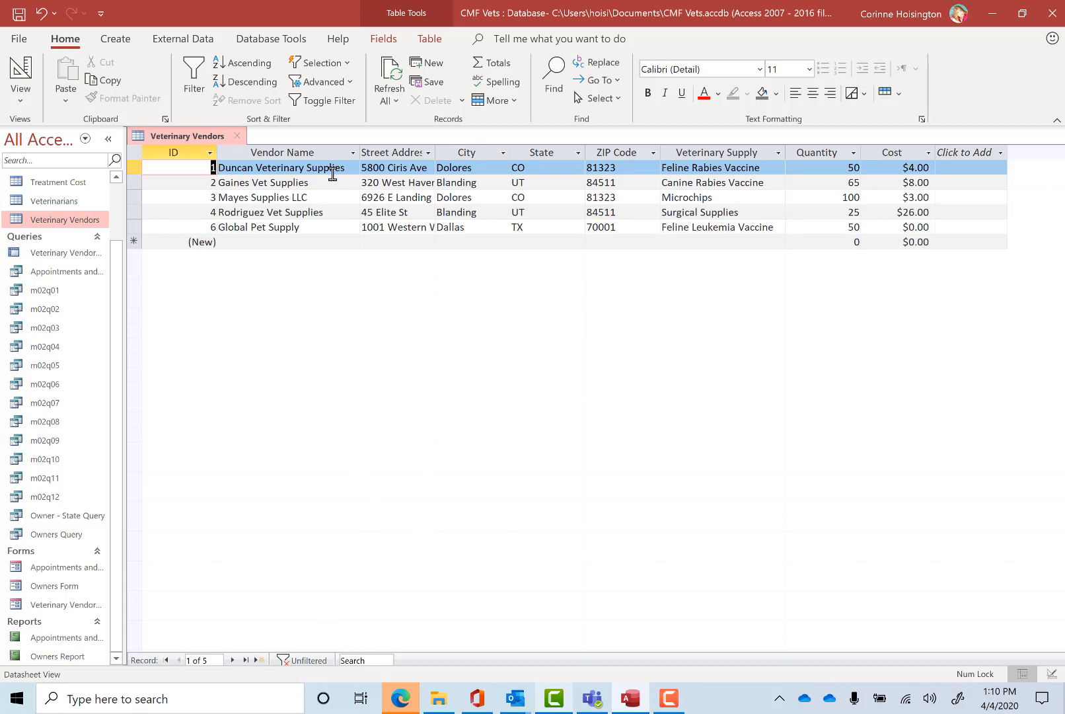
{"action": "left_click", "coordinate": [348, 81]}
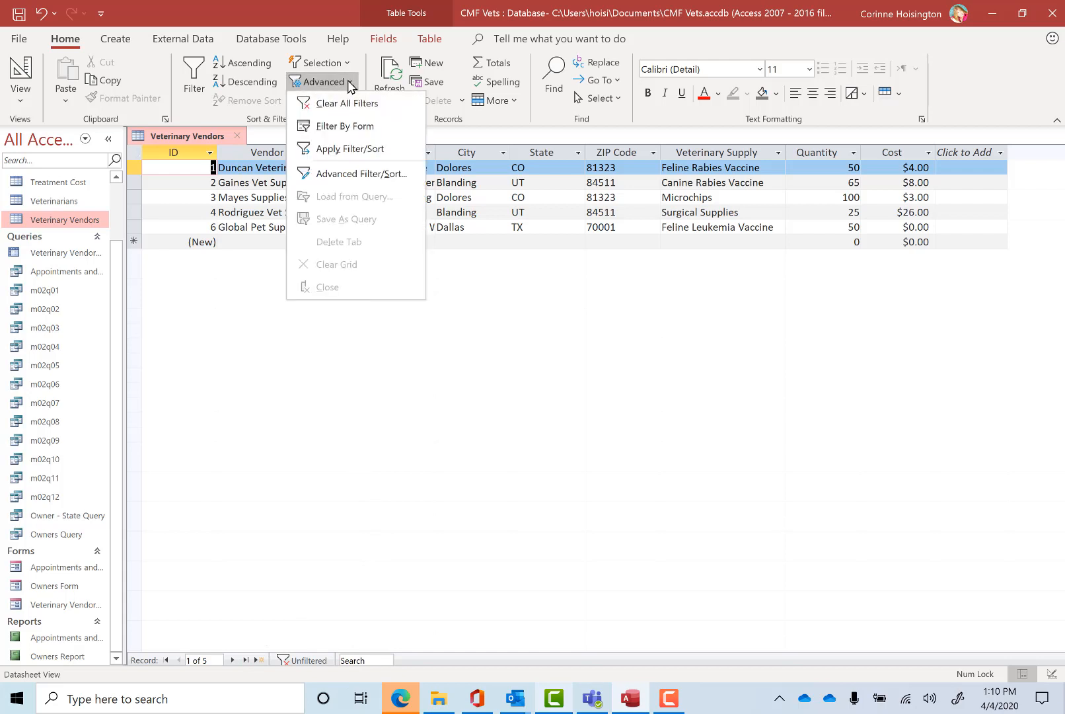
{"action": "left_click", "coordinate": [383, 106]}
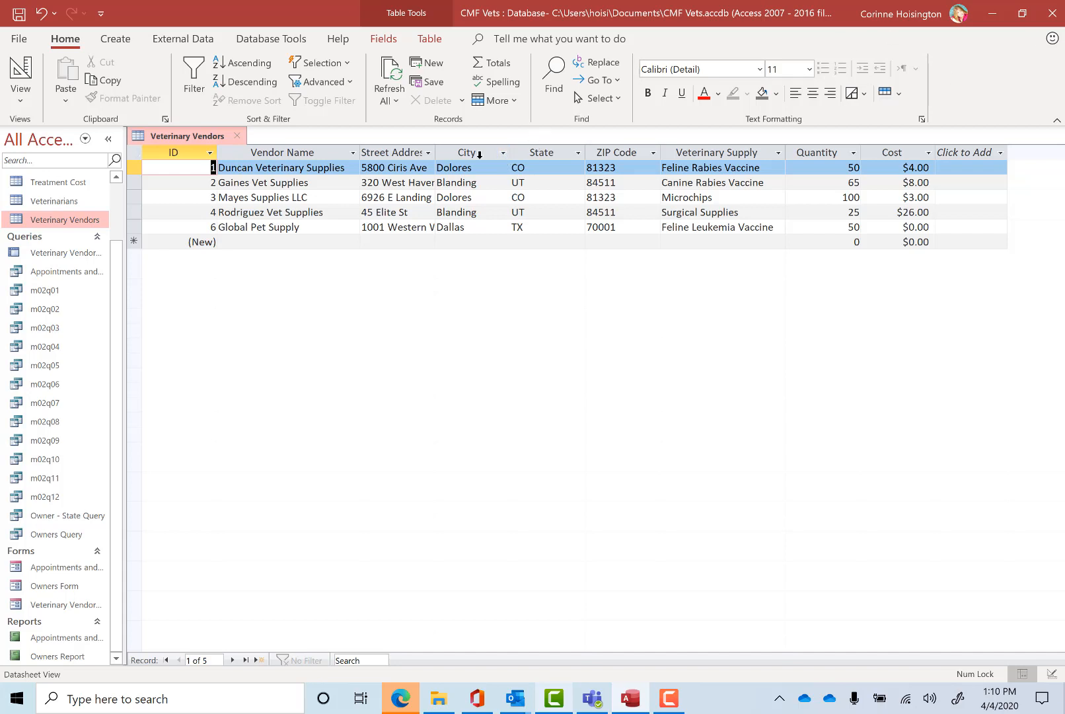
Apply a text filter to the City field for values beginning with "b", and toggle the filter off
{"action": "left_click", "coordinate": [502, 154]}
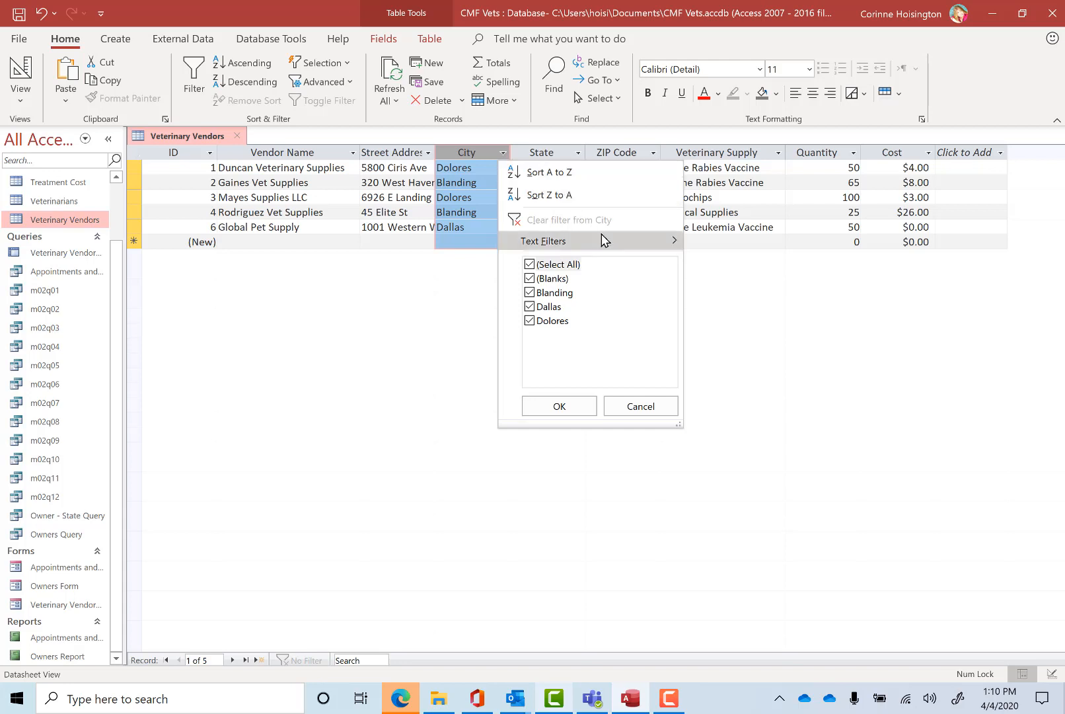
{"action": "mouse_move", "coordinate": [602, 240]}
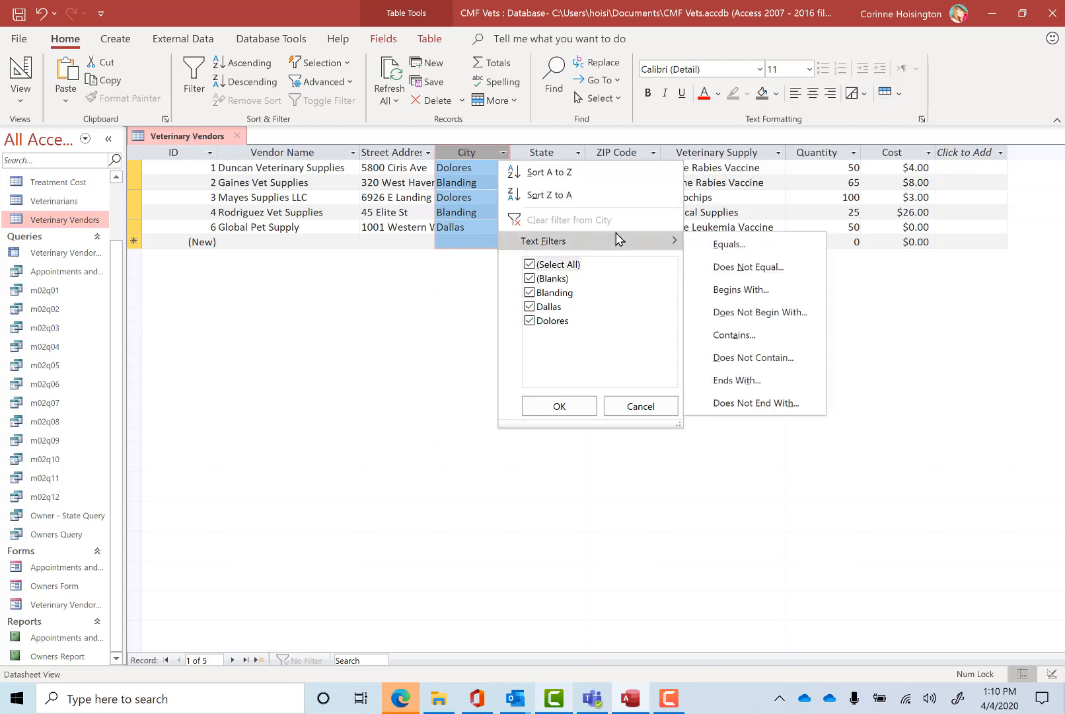
{"action": "mouse_move", "coordinate": [671, 245]}
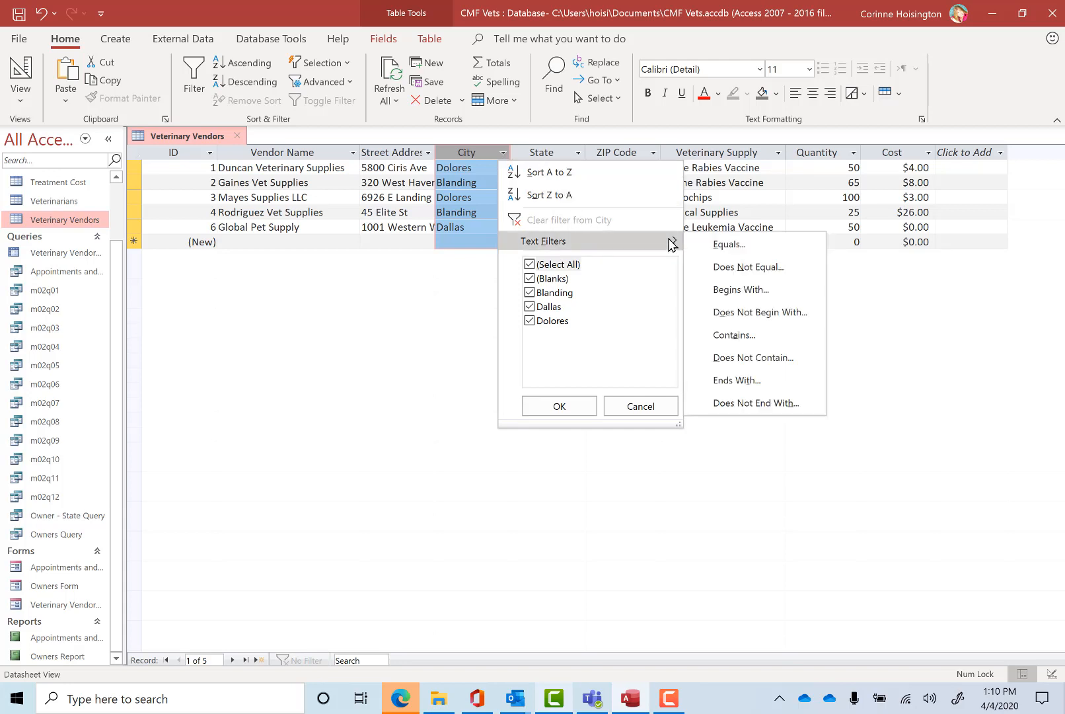
{"action": "left_click", "coordinate": [739, 293]}
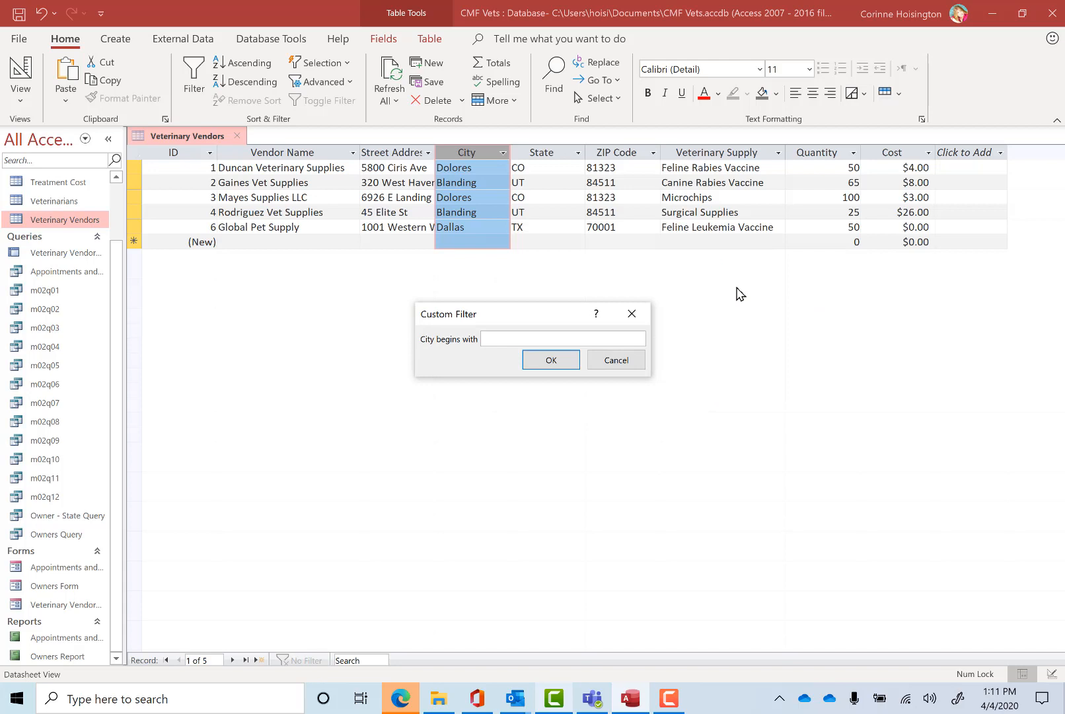
{"action": "type", "text": "b"}
{"action": "left_click", "coordinate": [551, 361]}
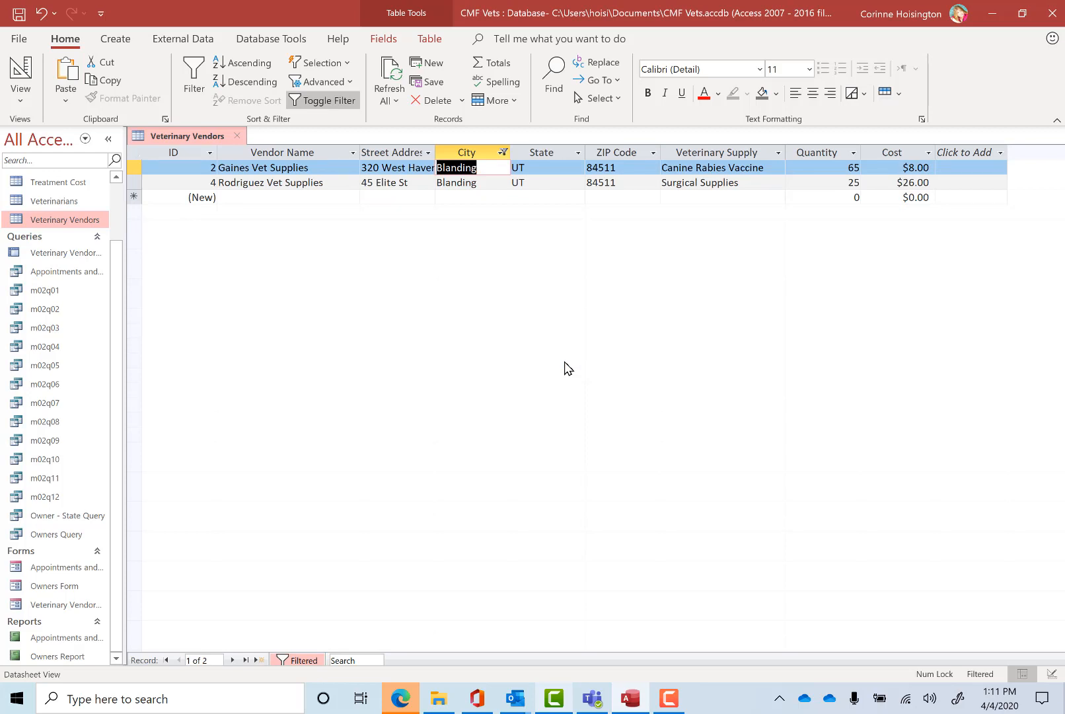
{"action": "left_click", "coordinate": [330, 101]}
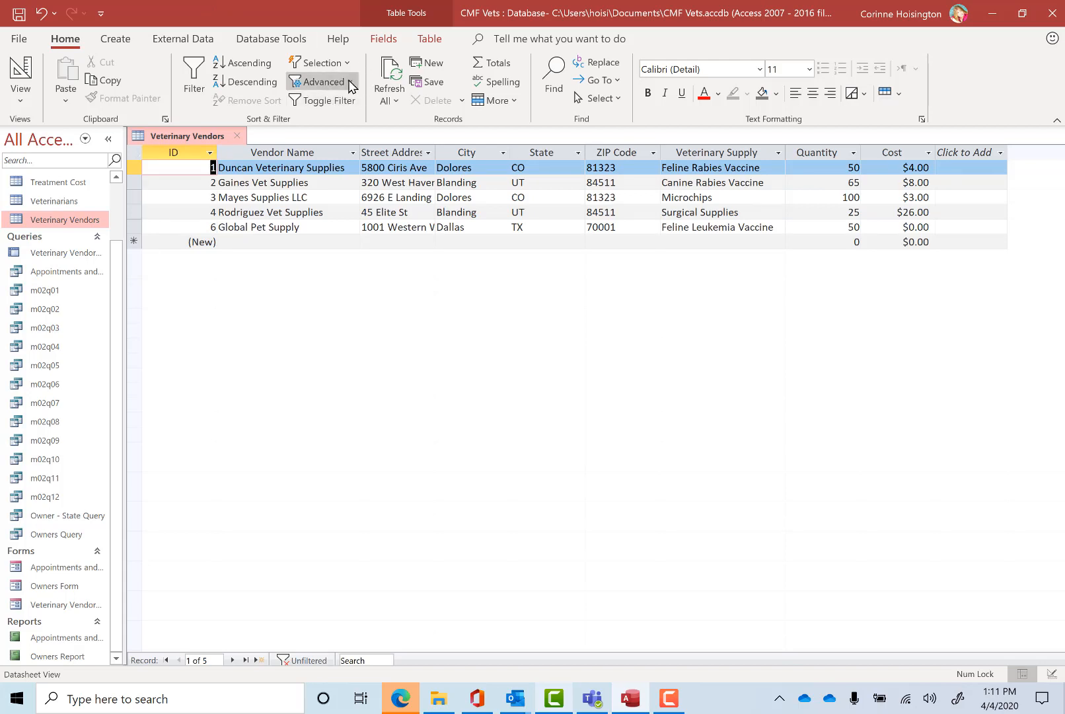
Use Filter By Form to remove the City criterion, set Quantity to >75 and apply the filter
{"action": "left_click", "coordinate": [351, 84]}
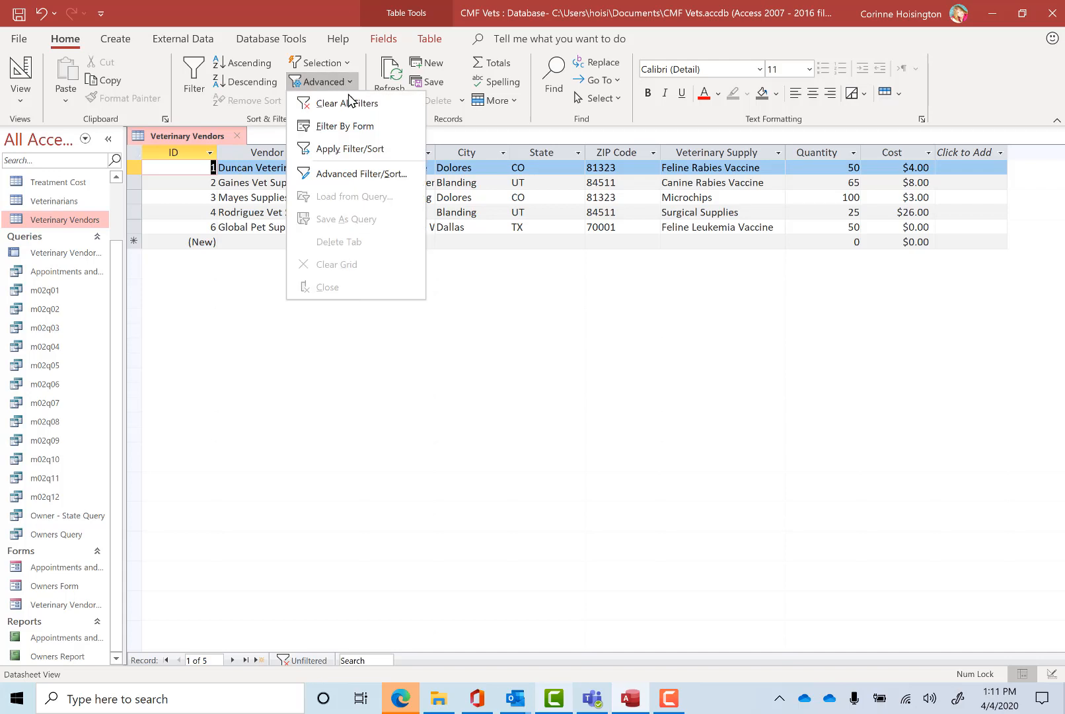
{"action": "left_click", "coordinate": [350, 127]}
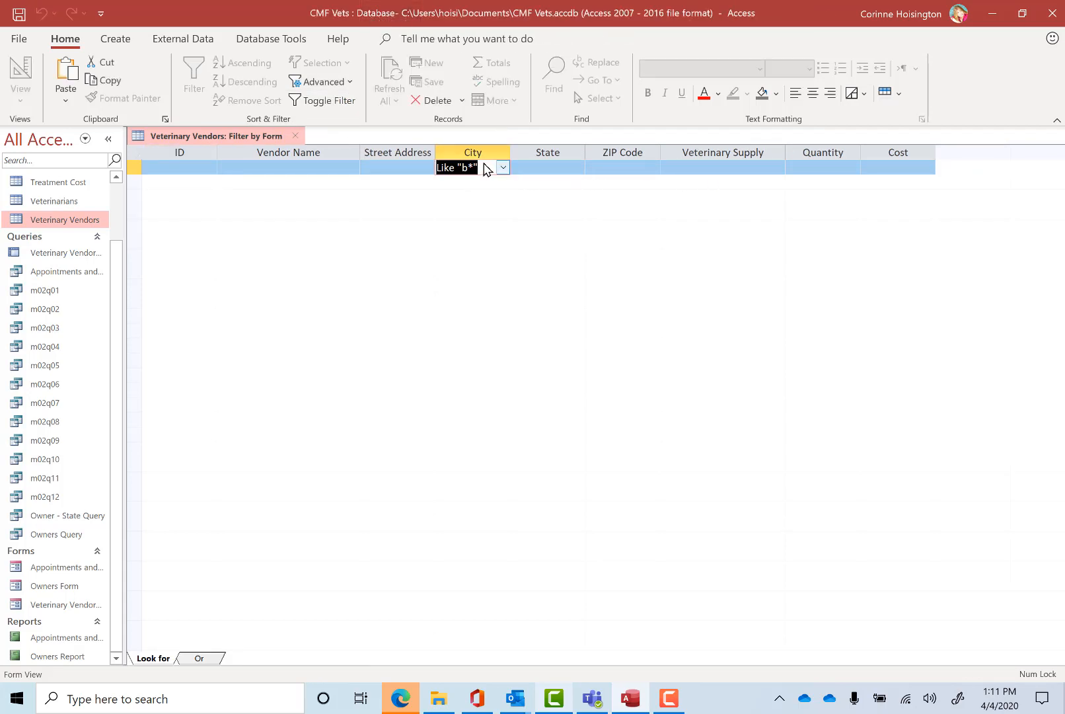
{"action": "key", "text": "Delete"}
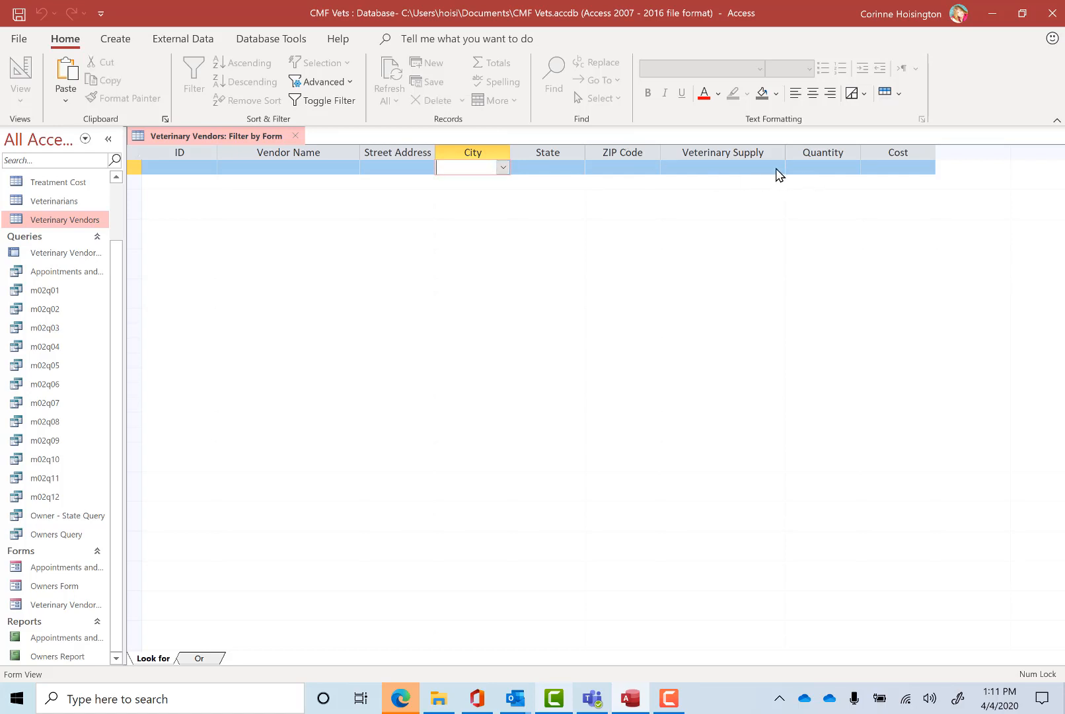
{"action": "left_click", "coordinate": [820, 170]}
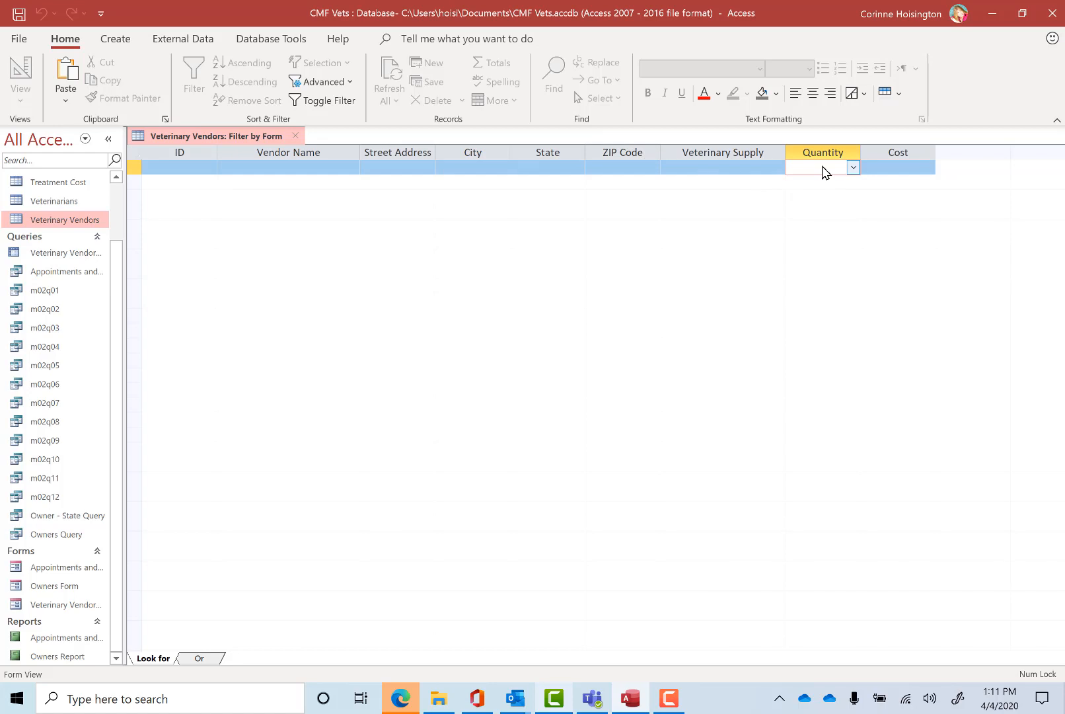
{"action": "type", "text": ">75"}
{"action": "left_click", "coordinate": [352, 103]}
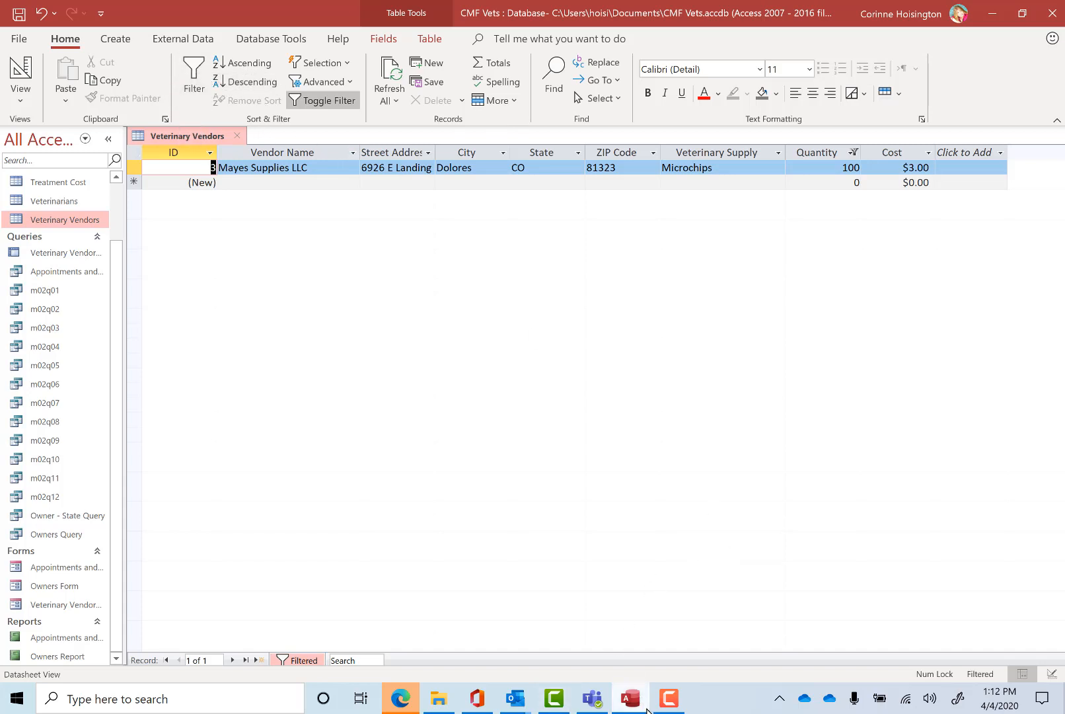
{"action": "left_click", "coordinate": [673, 702]}
{"action": "left_click", "coordinate": [1044, 653]}
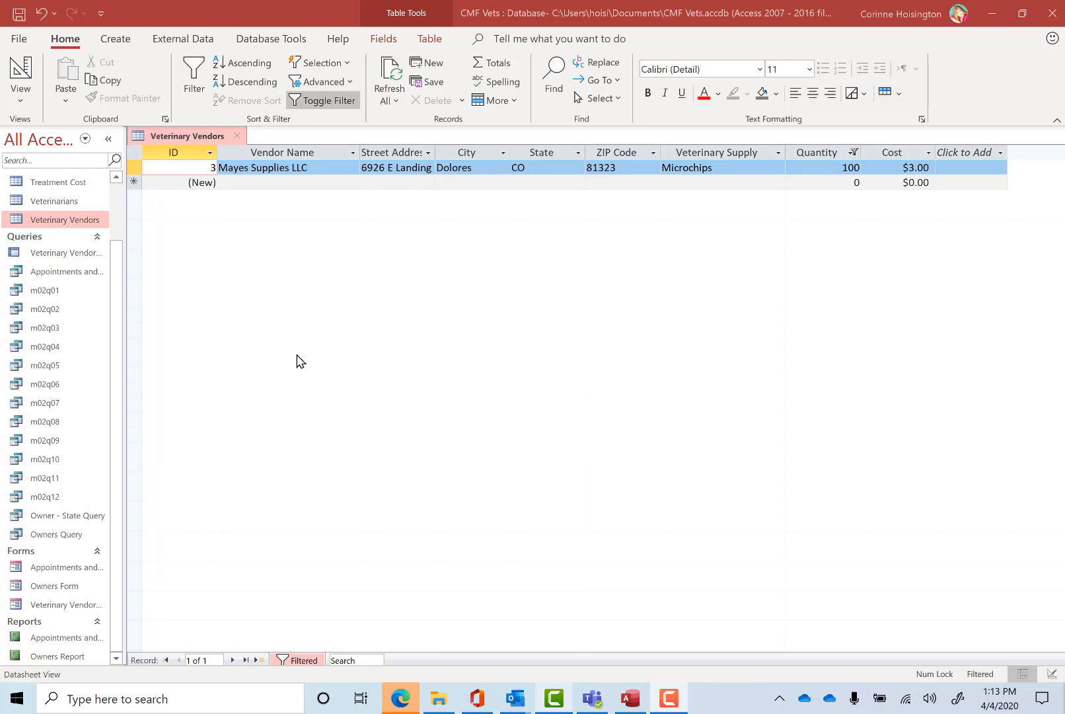
Clear all filters from the table and open the Advanced Filter/Sort design for Veterinary Vendors
{"action": "left_click", "coordinate": [348, 80]}
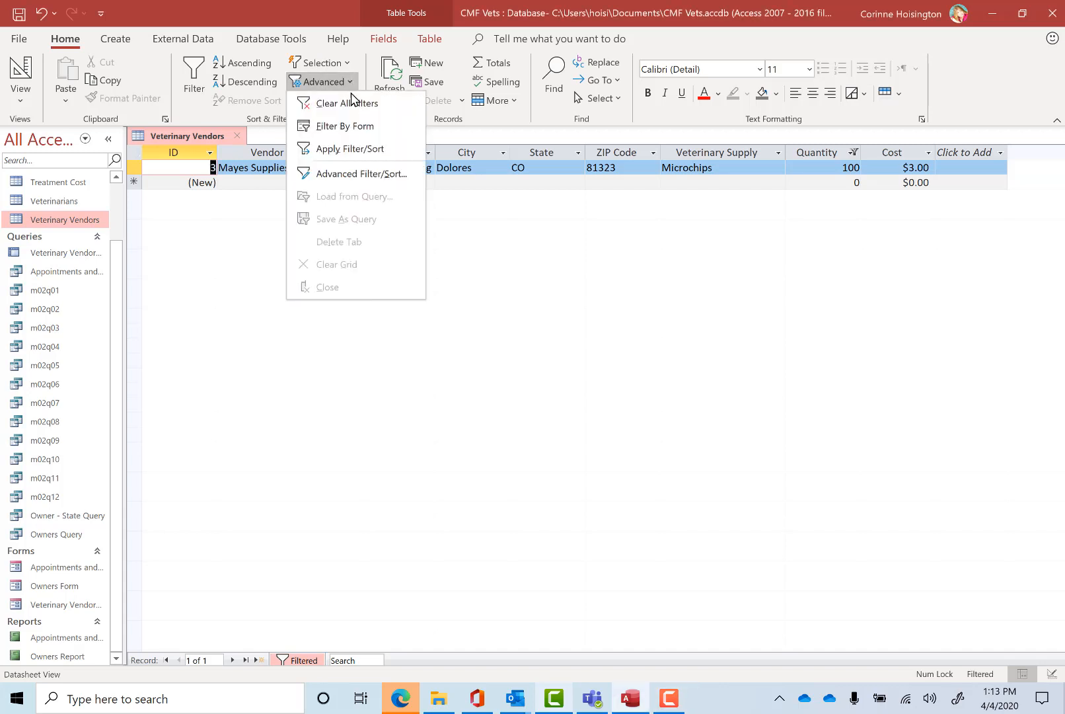
{"action": "left_click", "coordinate": [355, 105]}
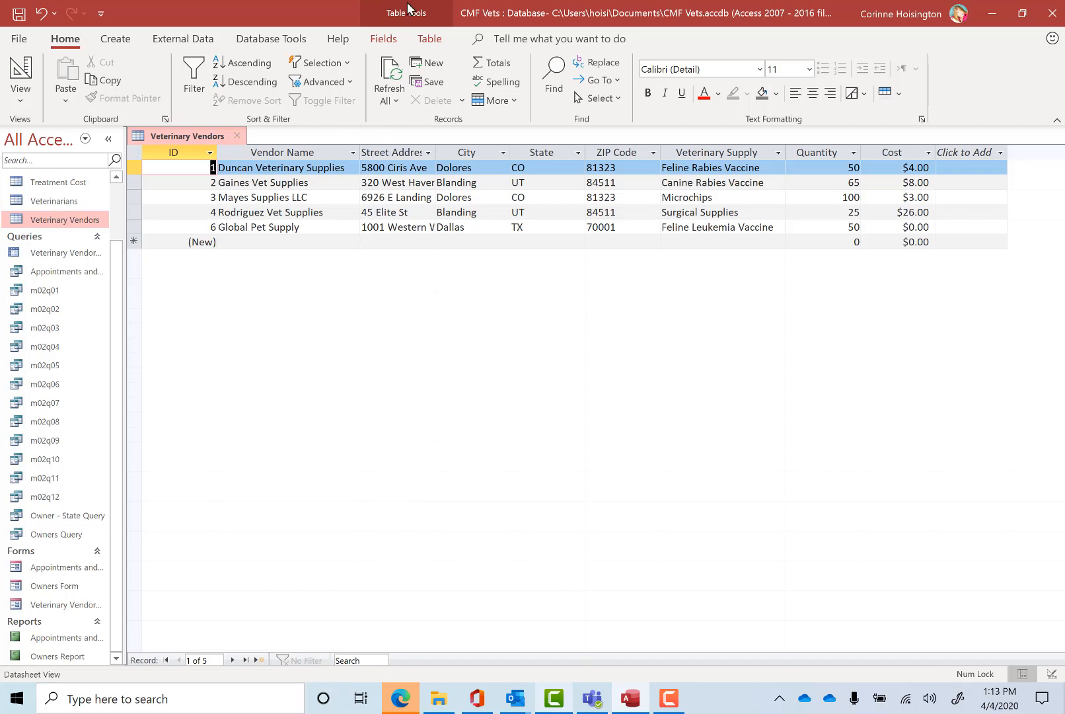
{"action": "left_click", "coordinate": [332, 84]}
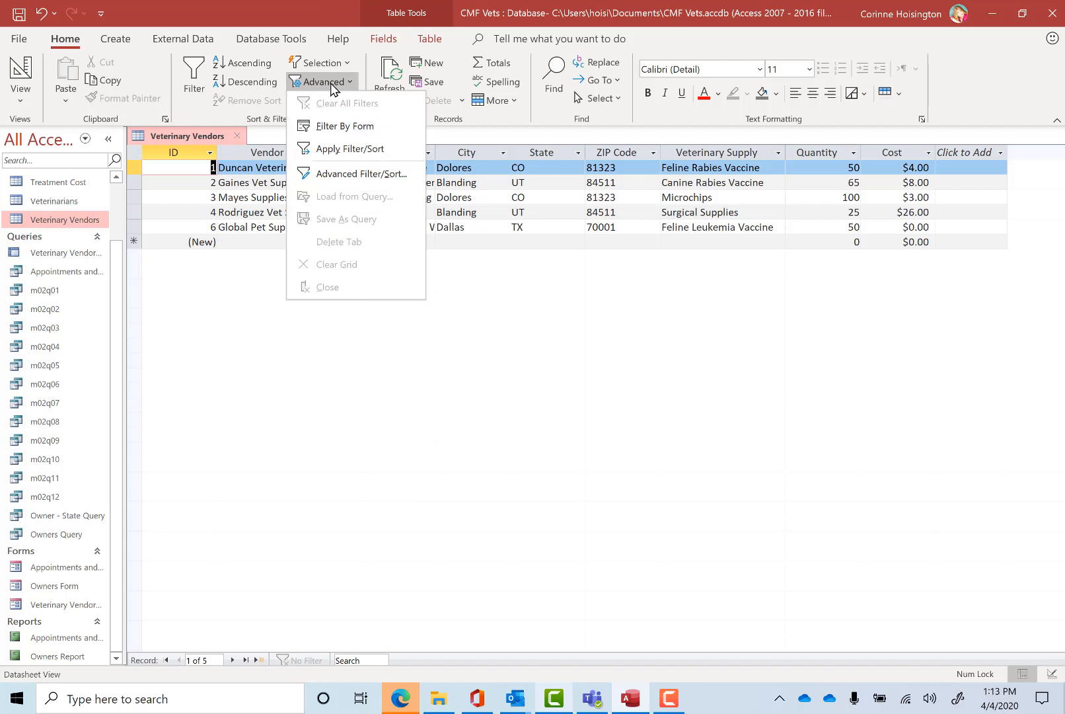
{"action": "left_click", "coordinate": [335, 179]}
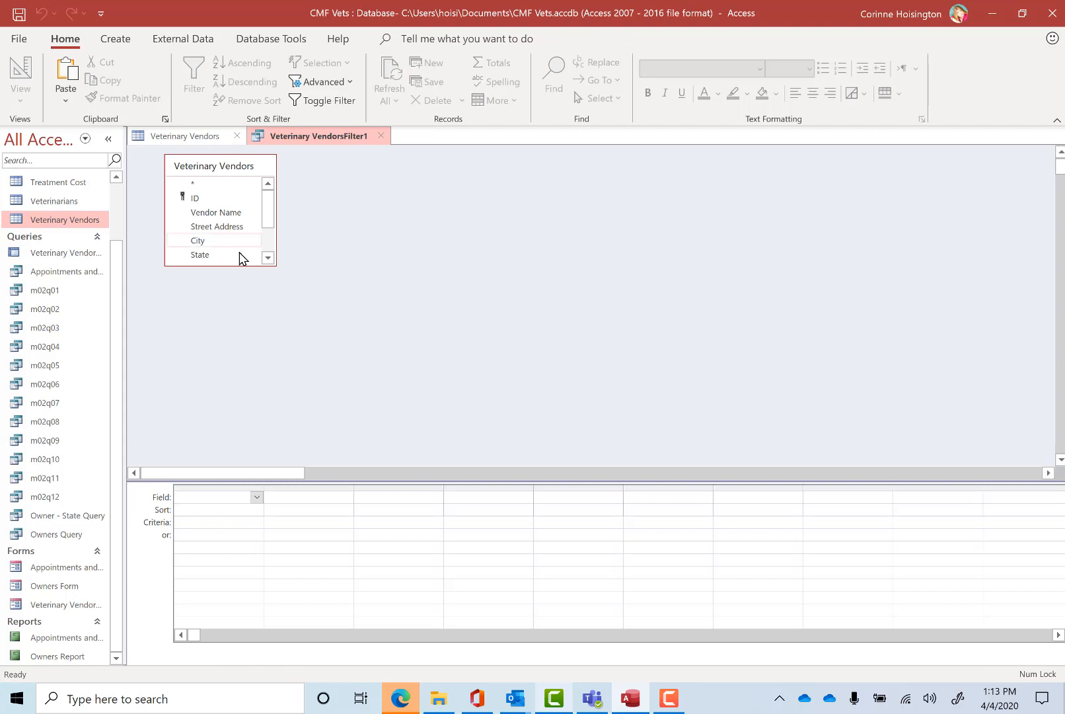
Lengthen the Veterinary Vendors field list and add Vendor Name to the filter grid with an Ascending sort
{"action": "left_click_drag", "start_coordinate": [237, 265], "coordinate": [233, 350]}
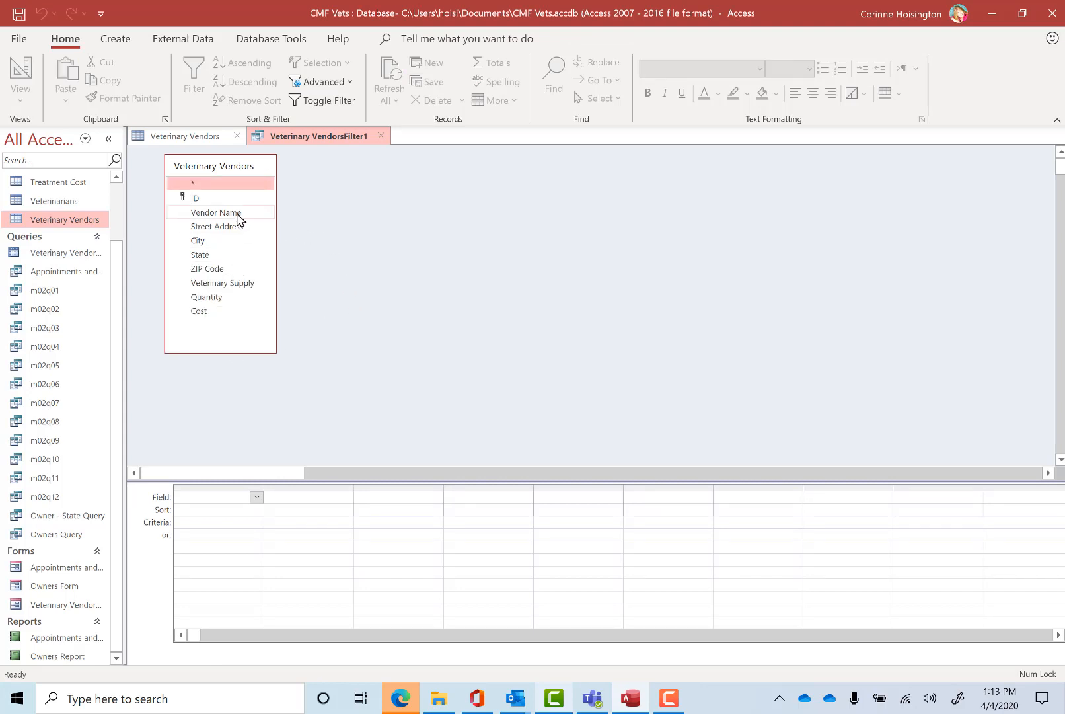
{"action": "double_click", "coordinate": [215, 213]}
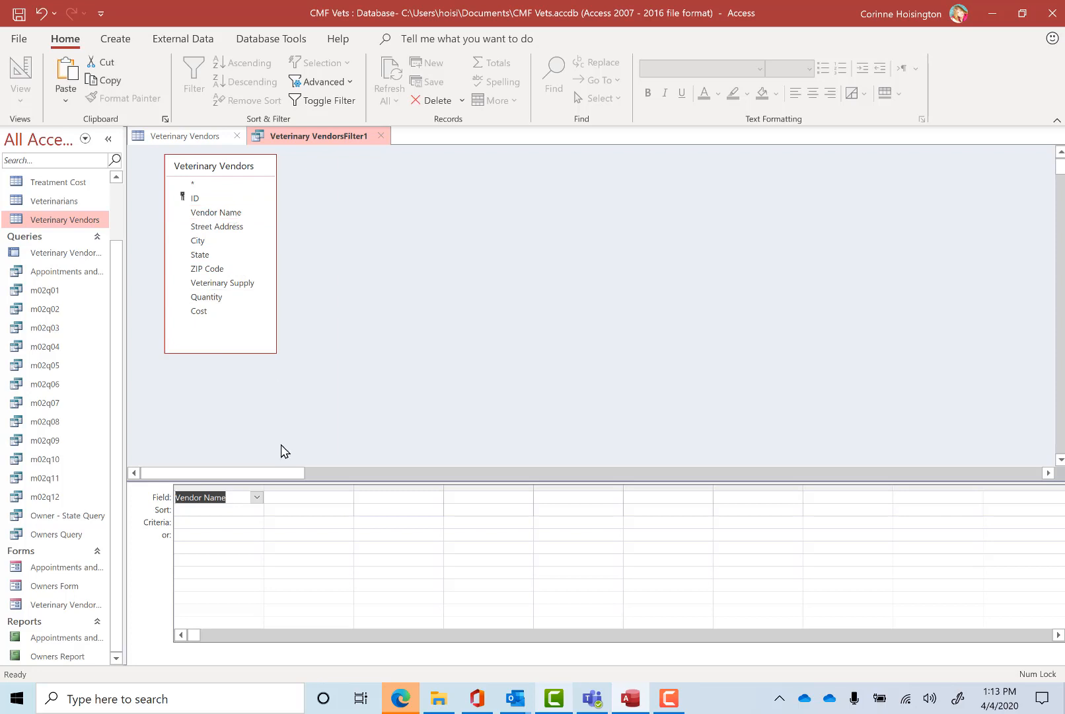
{"action": "left_click", "coordinate": [214, 510]}
{"action": "left_click", "coordinate": [257, 510]}
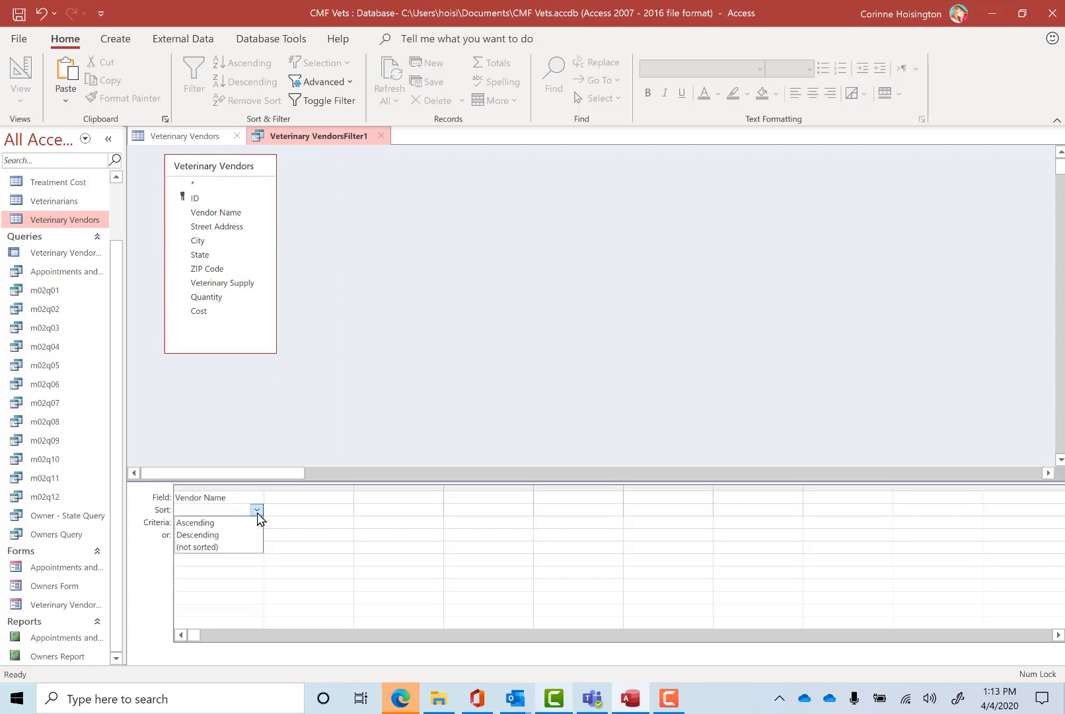
{"action": "left_click", "coordinate": [229, 519]}
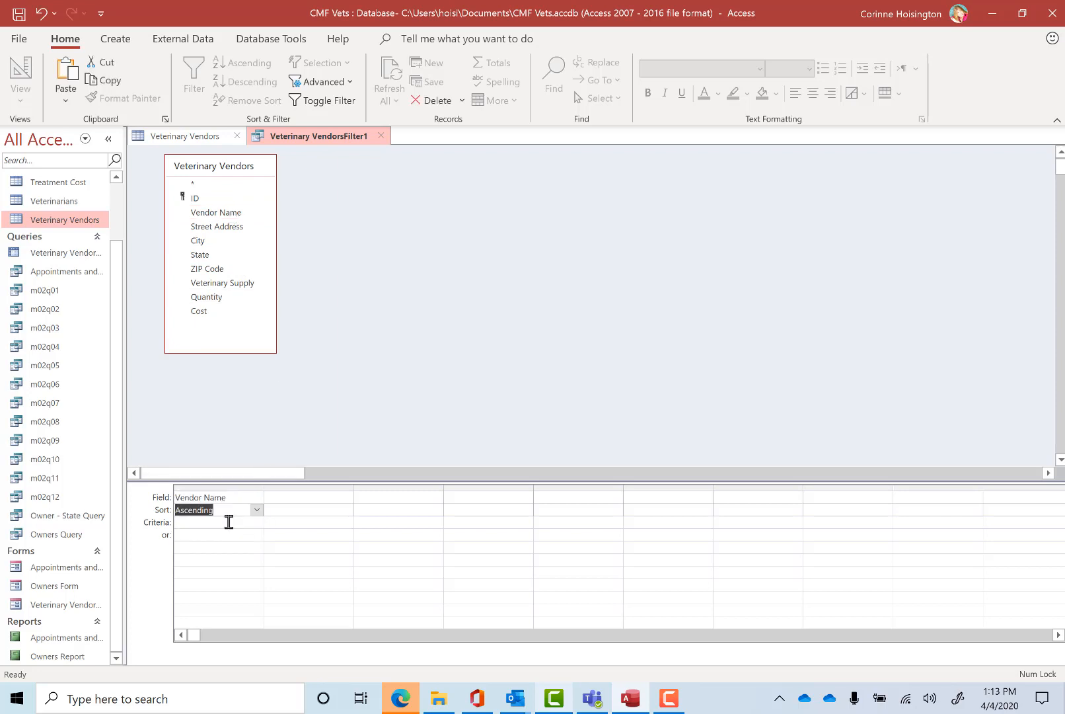
Add the State field to the filter grid with the criterion CO
{"action": "double_click", "coordinate": [210, 255]}
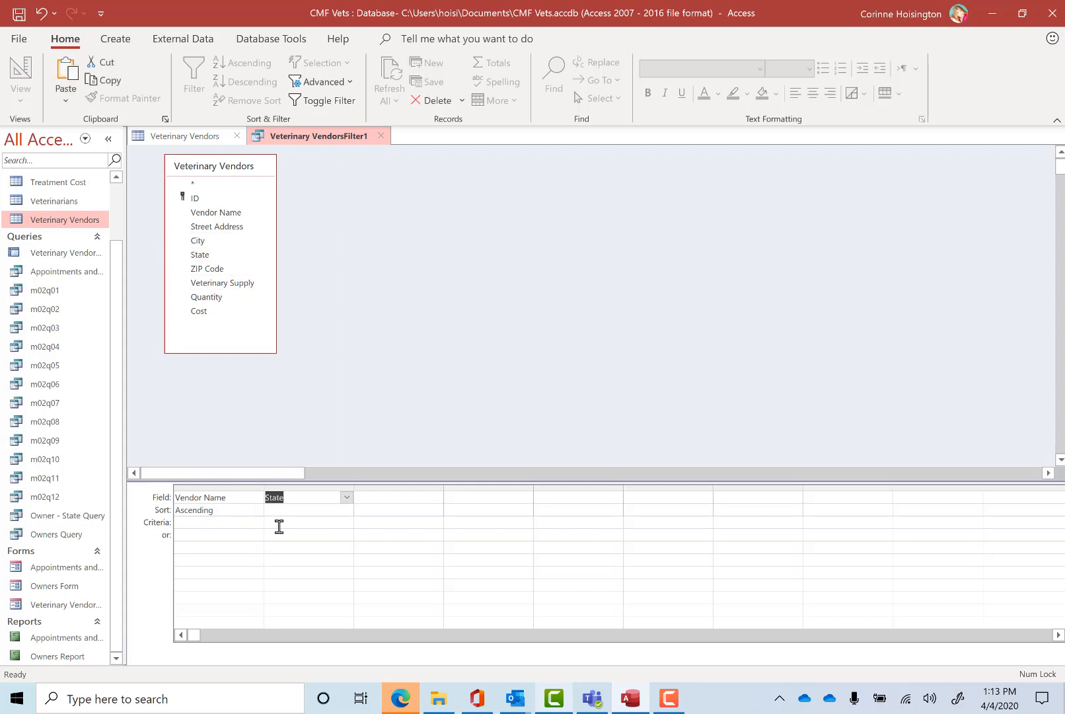
{"action": "left_click", "coordinate": [334, 519]}
{"action": "type", "text": "CO"}
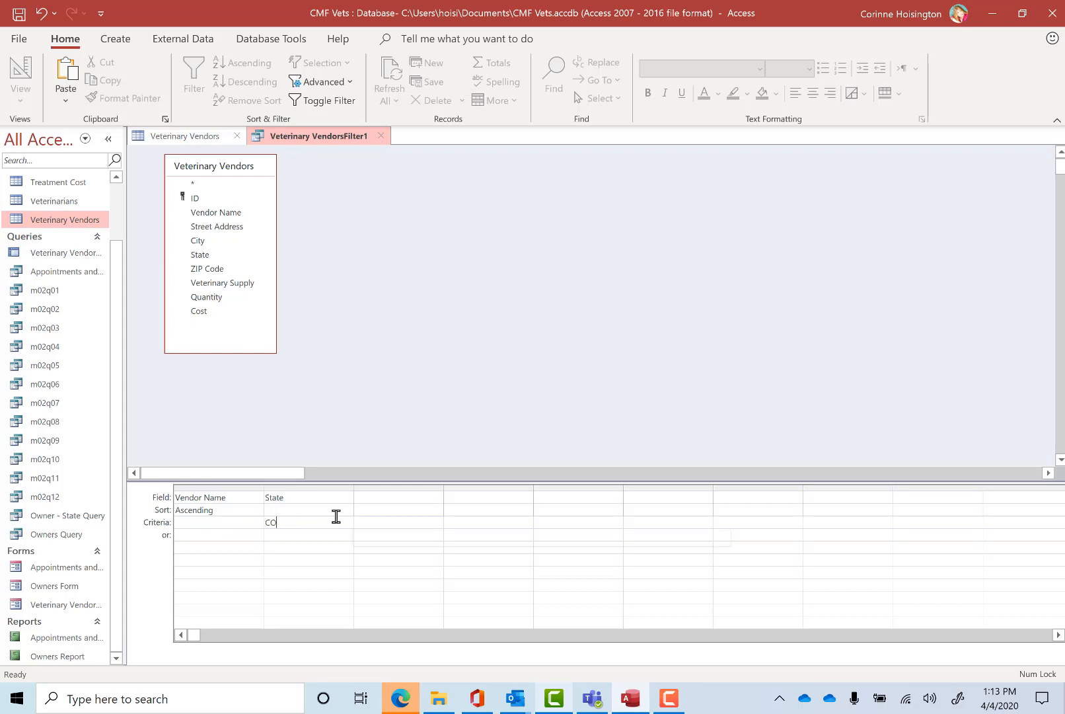
{"action": "key", "text": "Escape"}
Add the Quantity field with the criterion >75 and the alternative "or" criterion <40, and apply the advanced filter
{"action": "double_click", "coordinate": [217, 299]}
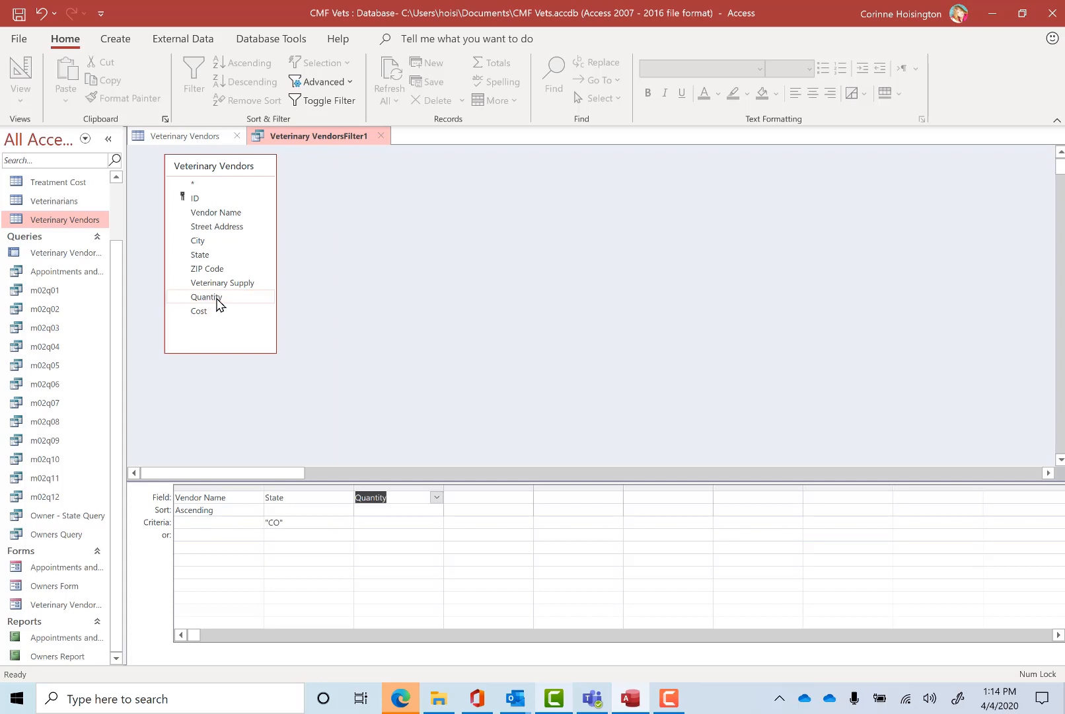
{"action": "left_click", "coordinate": [383, 526]}
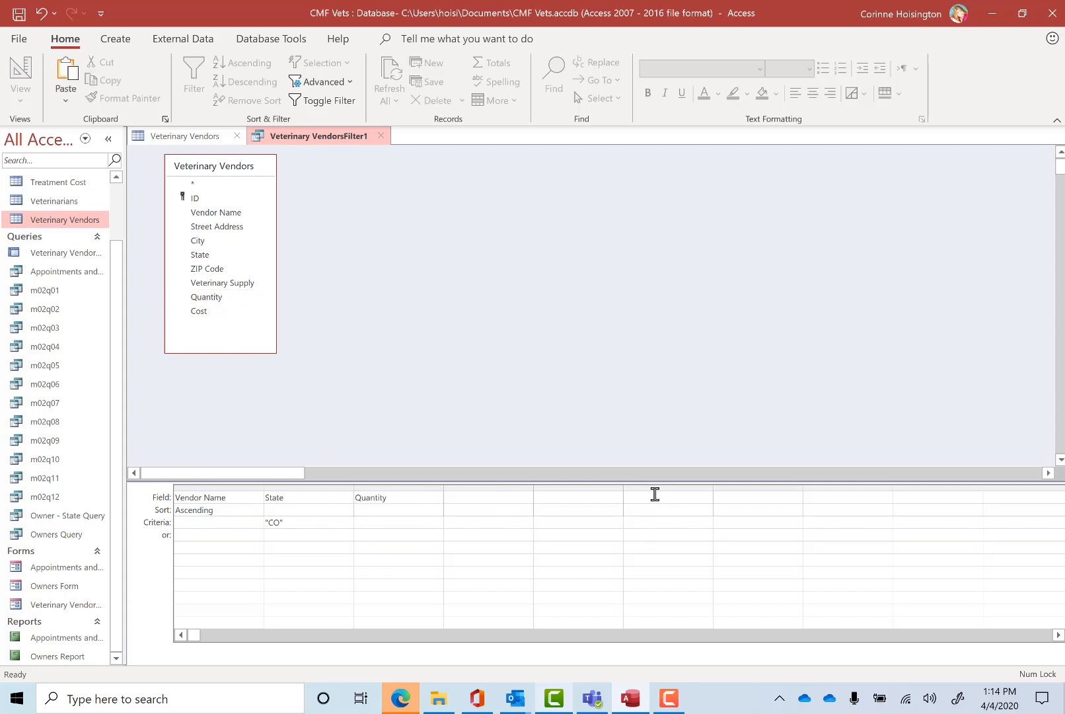
{"action": "type", "text": ">75"}
{"action": "left_click", "coordinate": [408, 535]}
{"action": "type", "text": "<40"}
{"action": "left_click", "coordinate": [328, 106]}
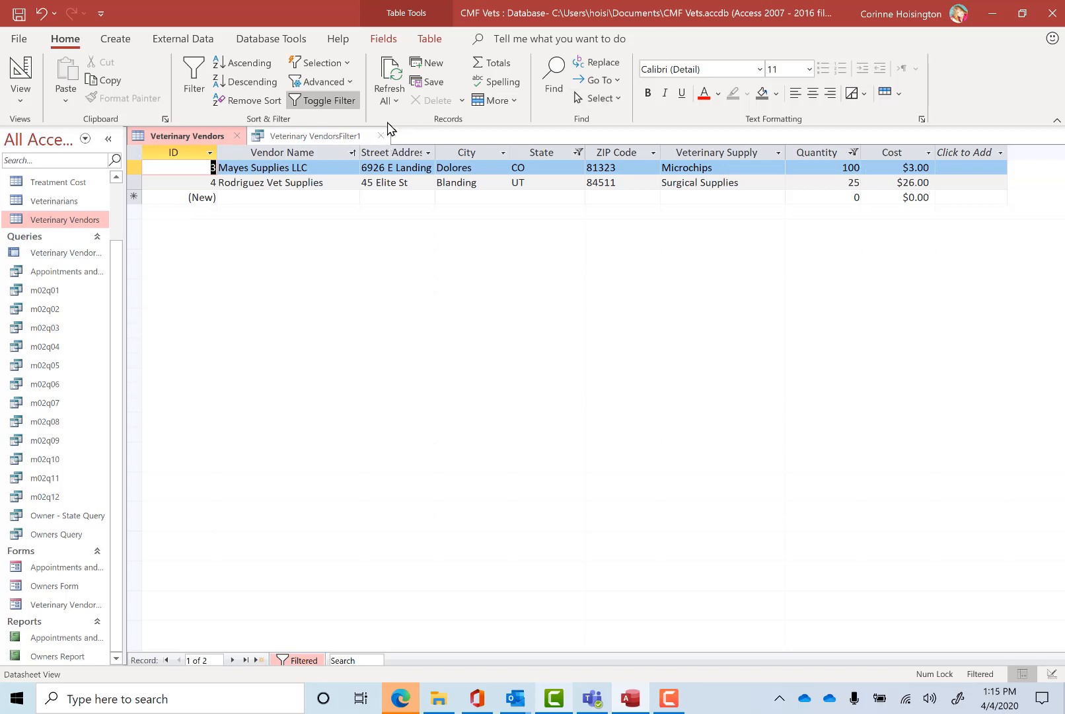
Toggle the advanced filter off and clear all filters from the Veterinary Vendors table
{"action": "left_click", "coordinate": [345, 103]}
{"action": "left_click", "coordinate": [324, 81]}
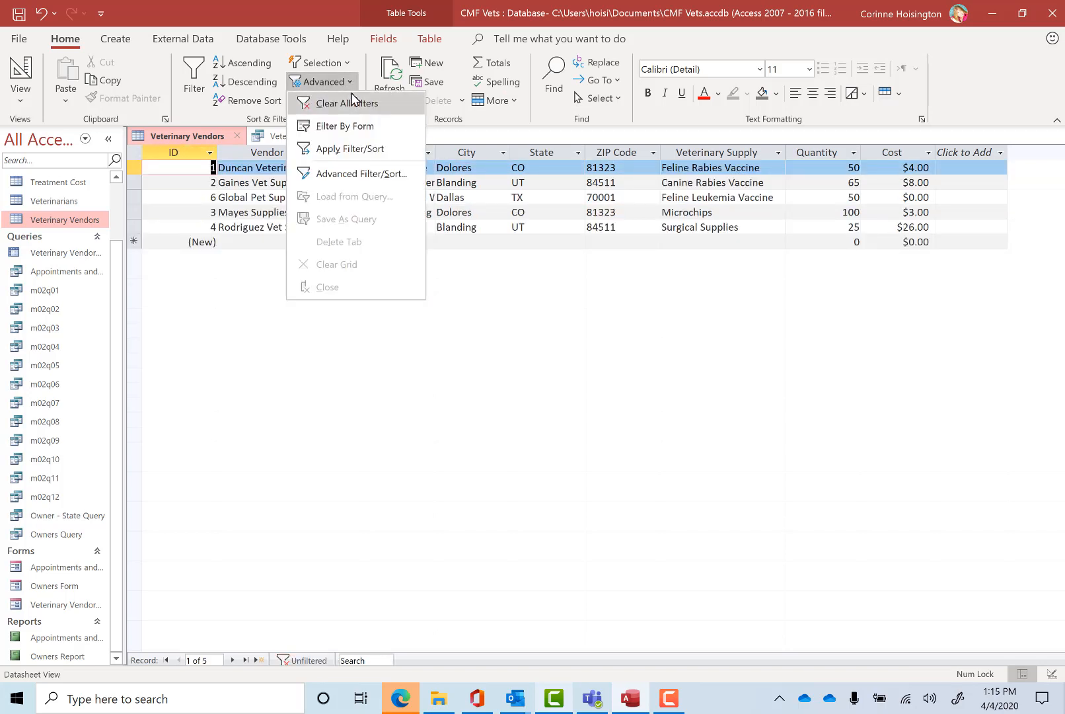
{"action": "left_click", "coordinate": [352, 102]}
Close the advanced filter design and the Veterinary Vendors table without saving the design changes
{"action": "left_click", "coordinate": [380, 136]}
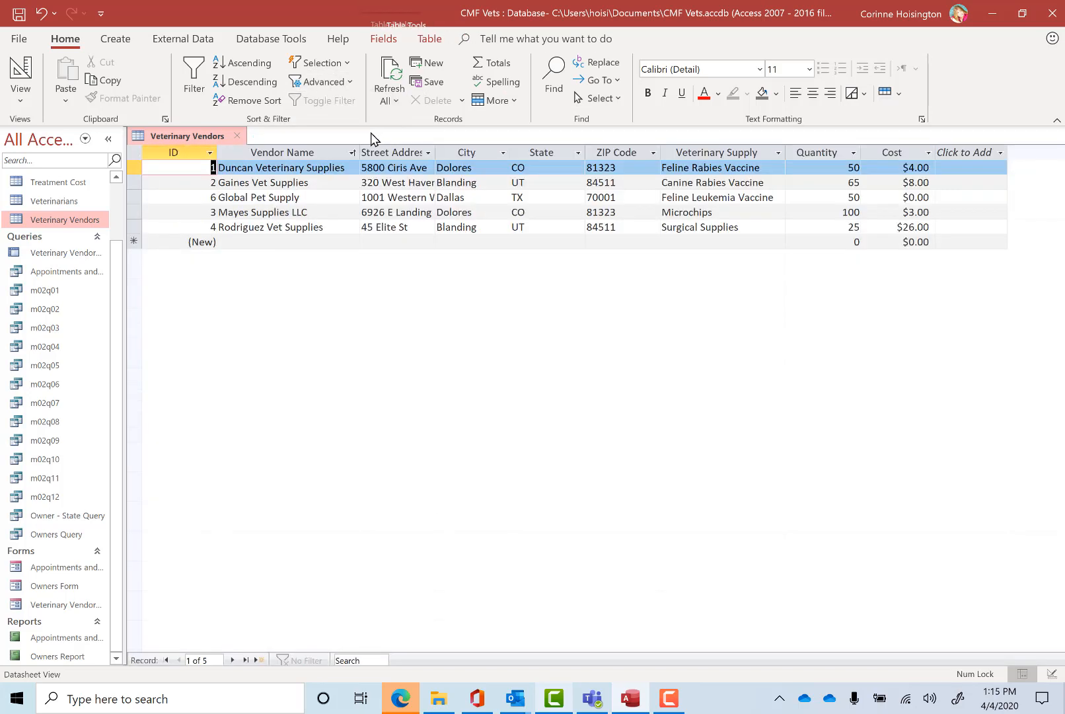
{"action": "left_click", "coordinate": [240, 136]}
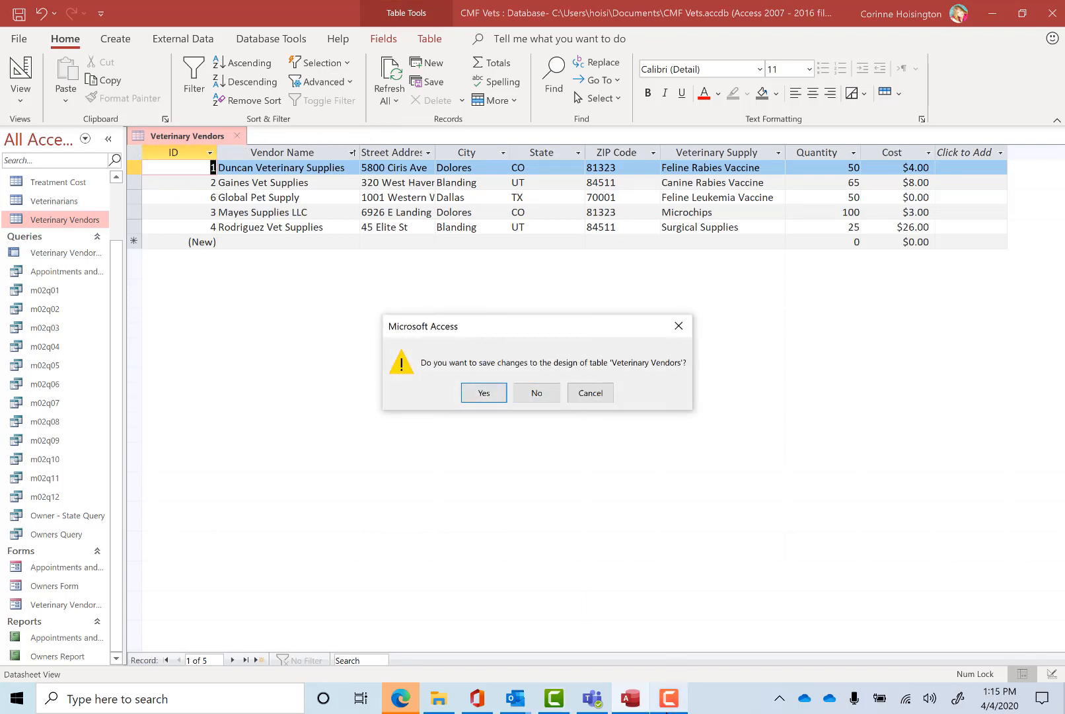
{"action": "left_click", "coordinate": [540, 396]}
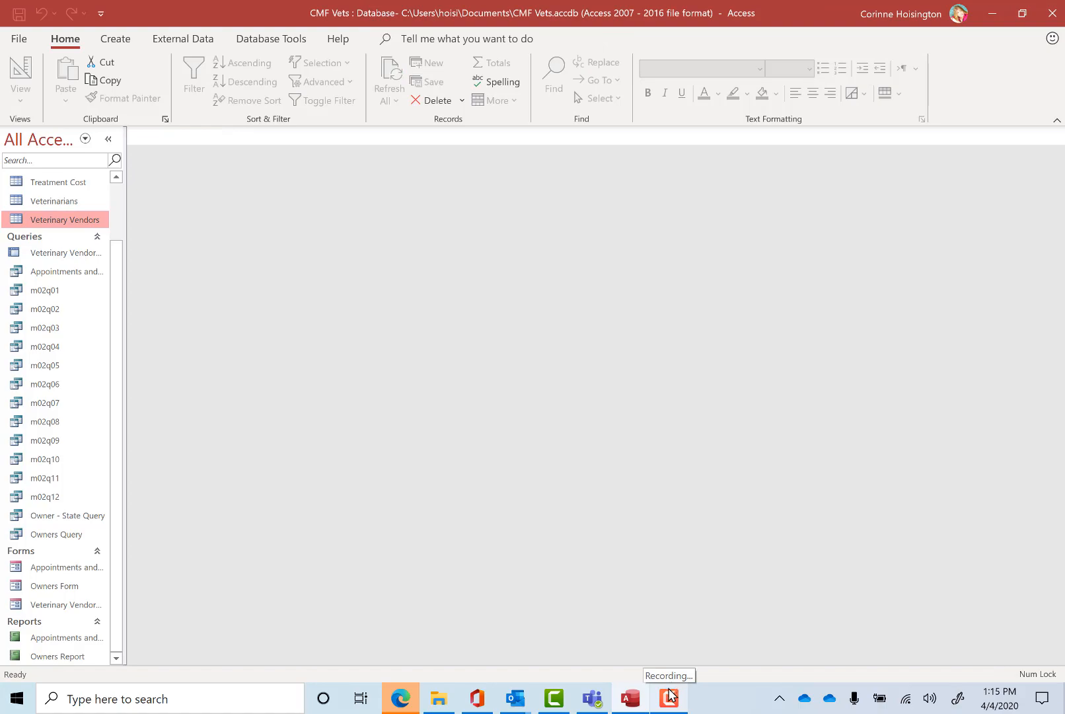